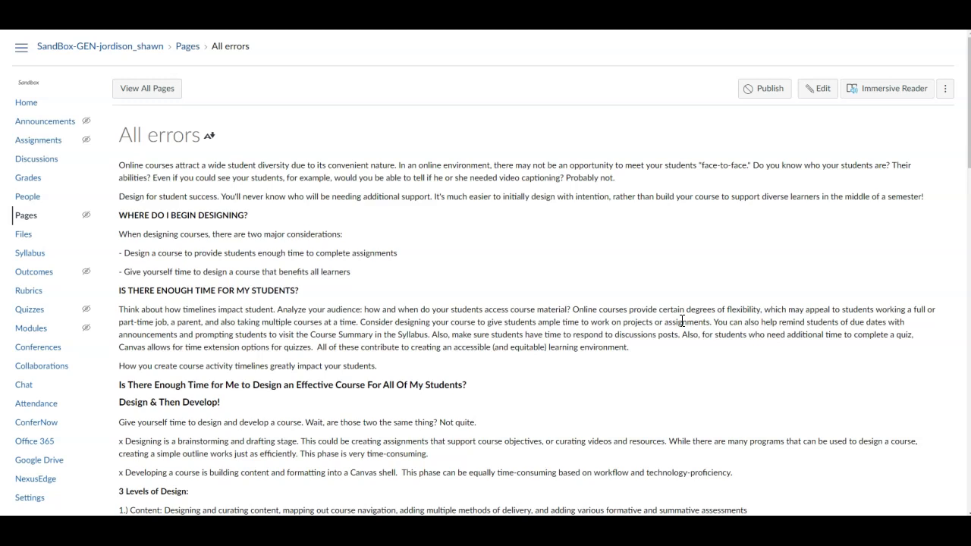
Step: Open the "All errors" page for editing and look over its opening sections
{"action": "left_click", "coordinate": [818, 89]}
{"action": "left_click", "coordinate": [806, 97]}
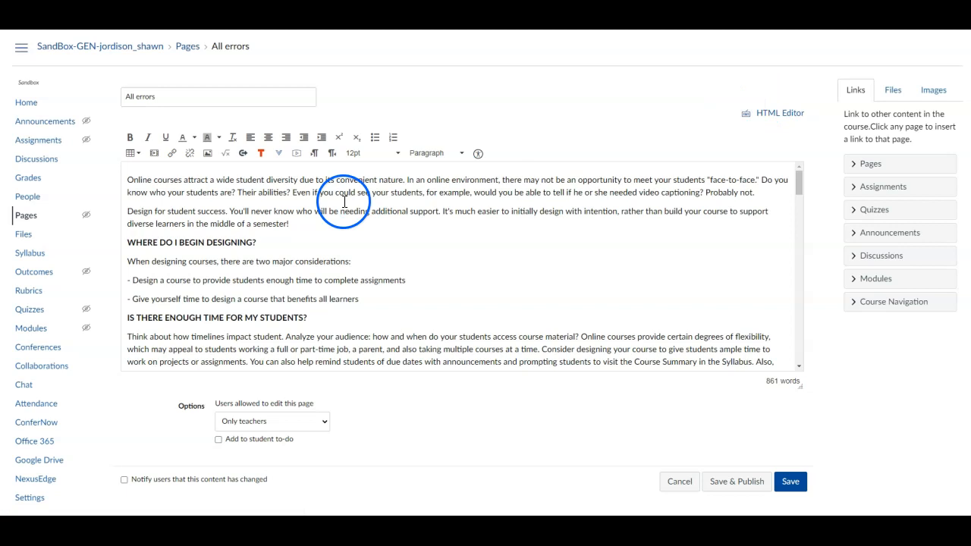
{"action": "left_click", "coordinate": [297, 214]}
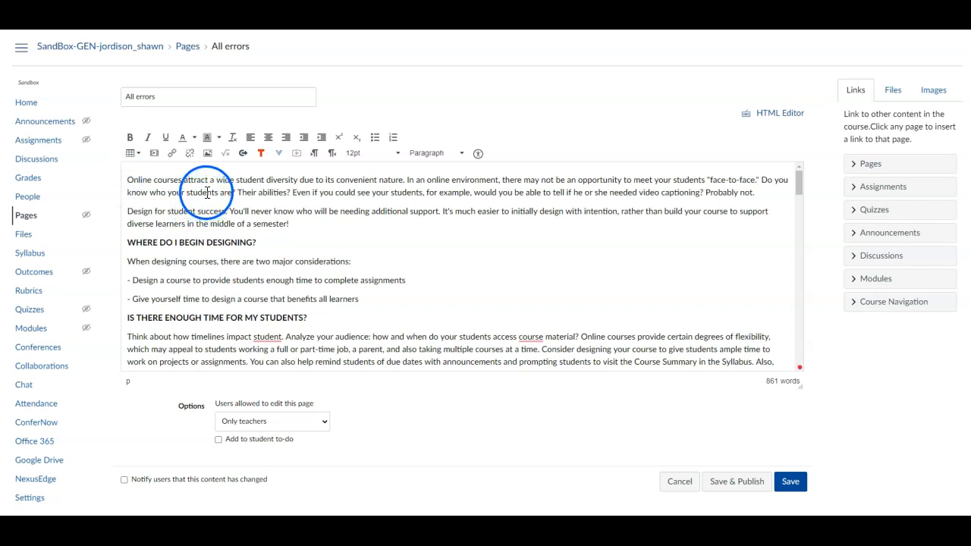
{"action": "scroll", "coordinate": [217, 243], "scroll_direction": "down", "scroll_amount": 3}
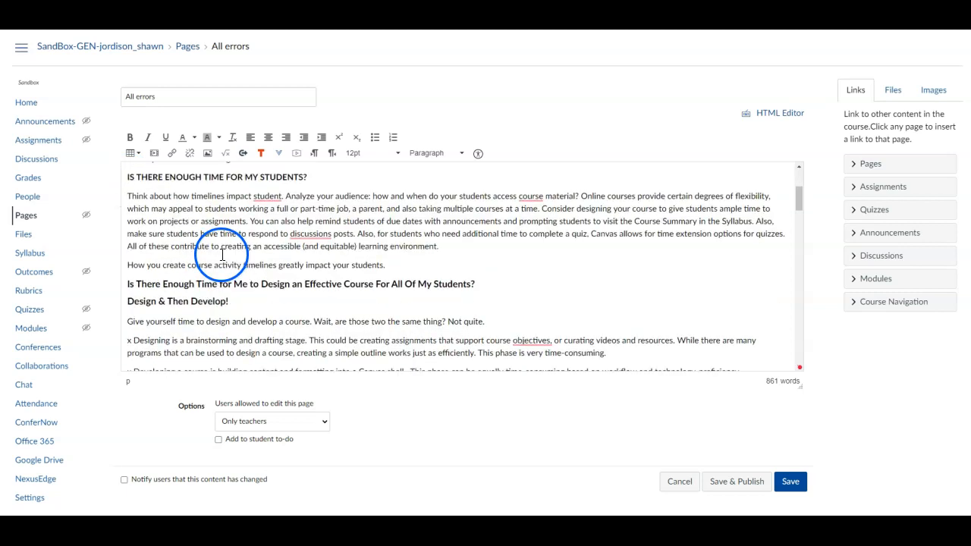
{"action": "scroll", "coordinate": [219, 253], "scroll_direction": "up", "scroll_amount": 3}
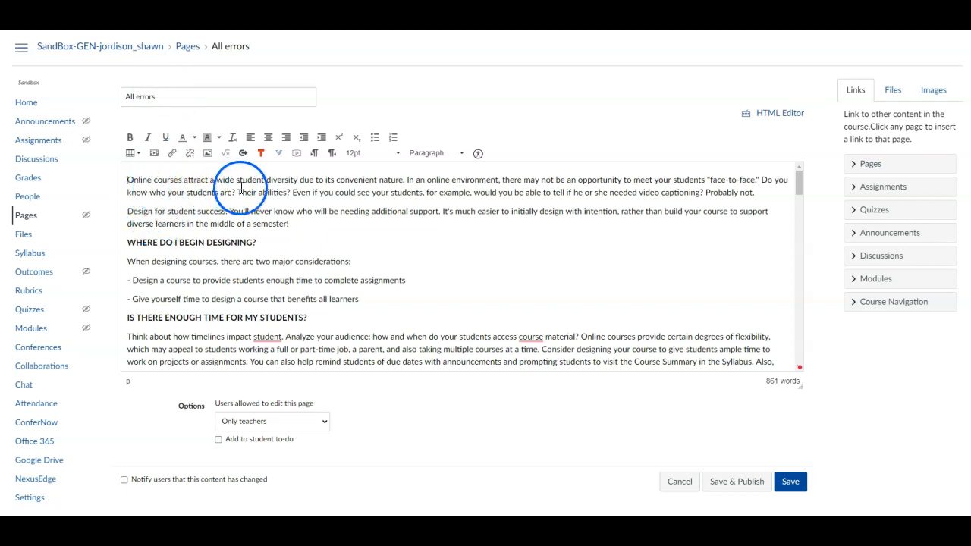
Step: Add an "Overview" line above the first paragraph and format it as Header 2
{"action": "key", "text": "Return"}
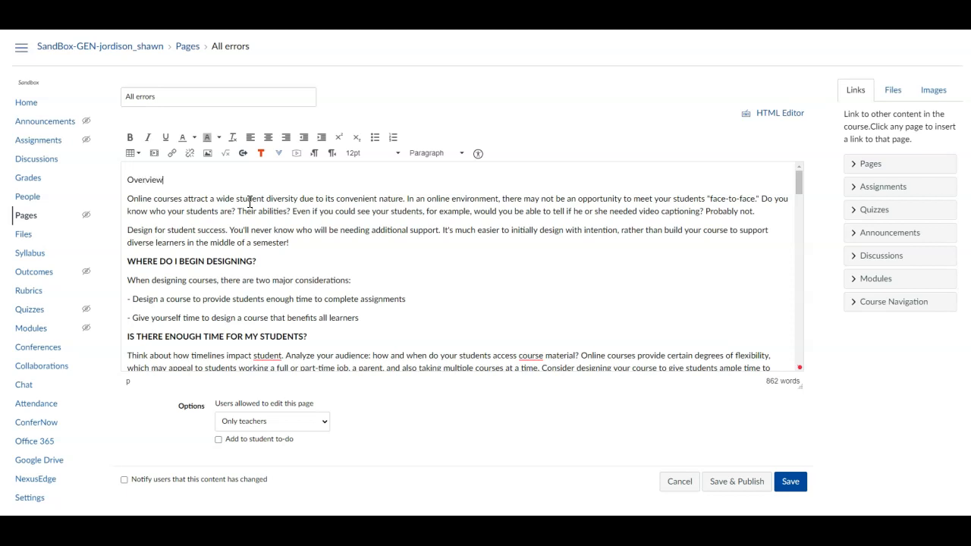
{"action": "left_click_drag", "start_coordinate": [163, 180], "coordinate": [112, 175]}
{"action": "left_click", "coordinate": [460, 156]}
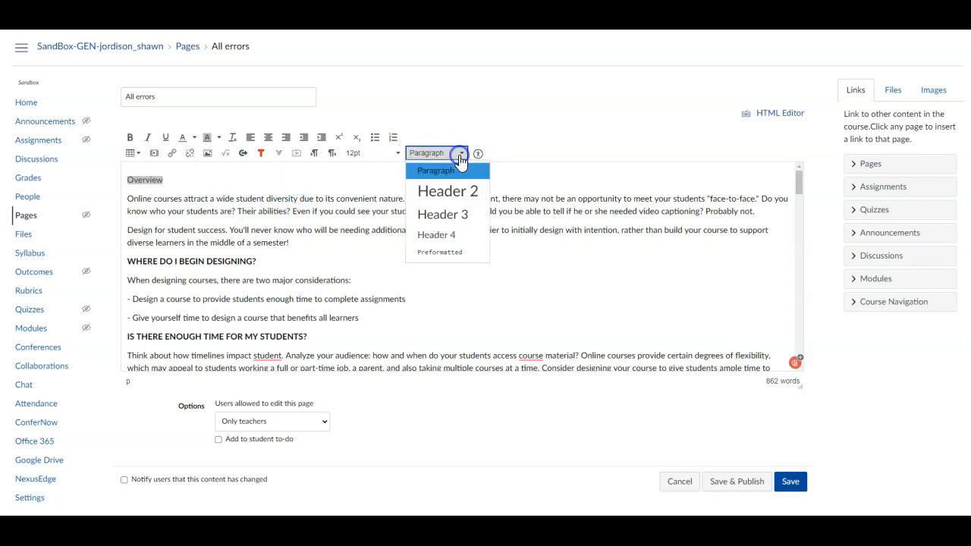
{"action": "left_click", "coordinate": [467, 199]}
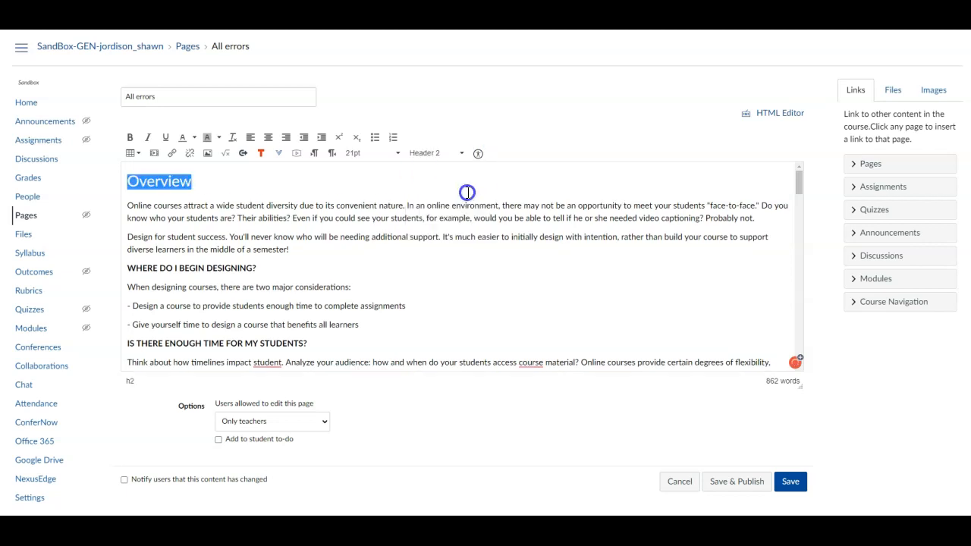
{"action": "left_click", "coordinate": [301, 212]}
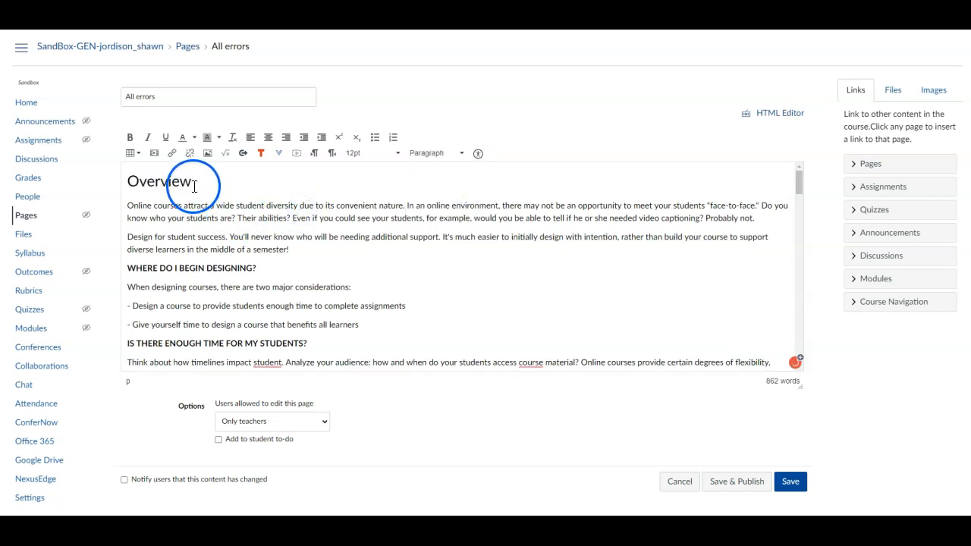
{"action": "left_click", "coordinate": [189, 269]}
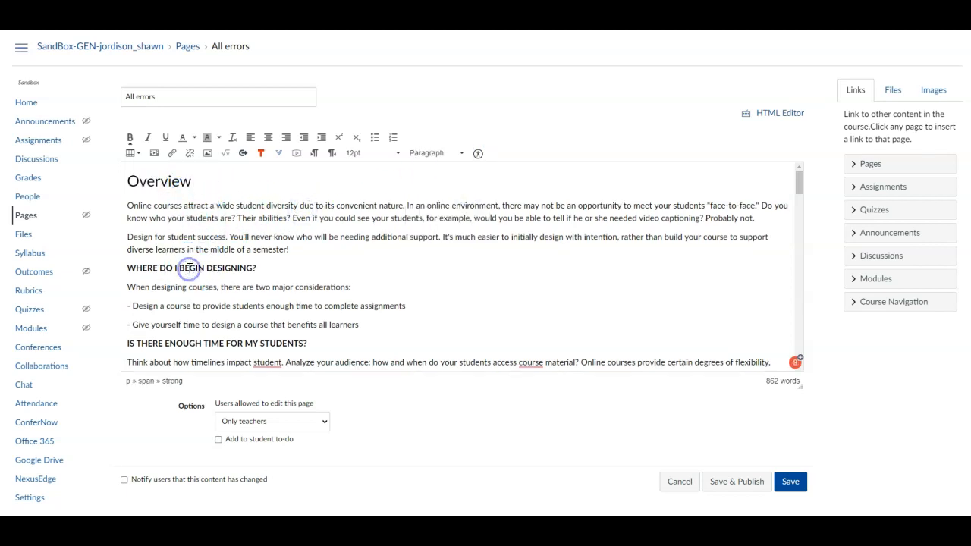
{"action": "left_click", "coordinate": [149, 219]}
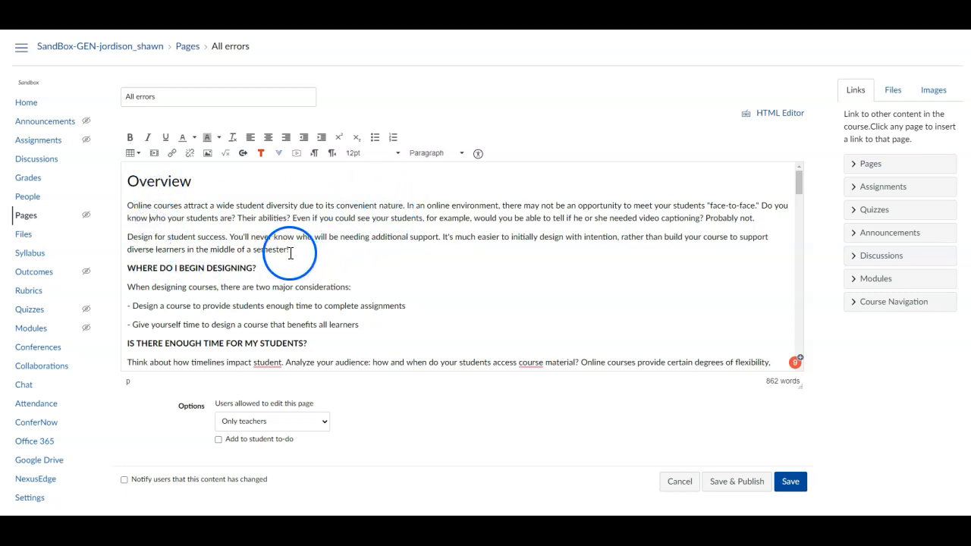
{"action": "left_click", "coordinate": [201, 277]}
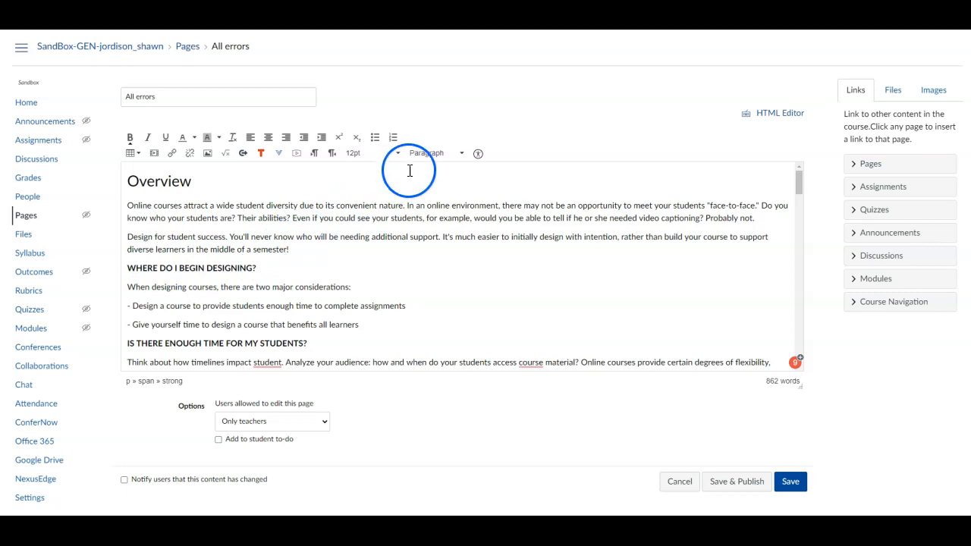
{"action": "left_click", "coordinate": [165, 182]}
{"action": "left_click", "coordinate": [167, 271]}
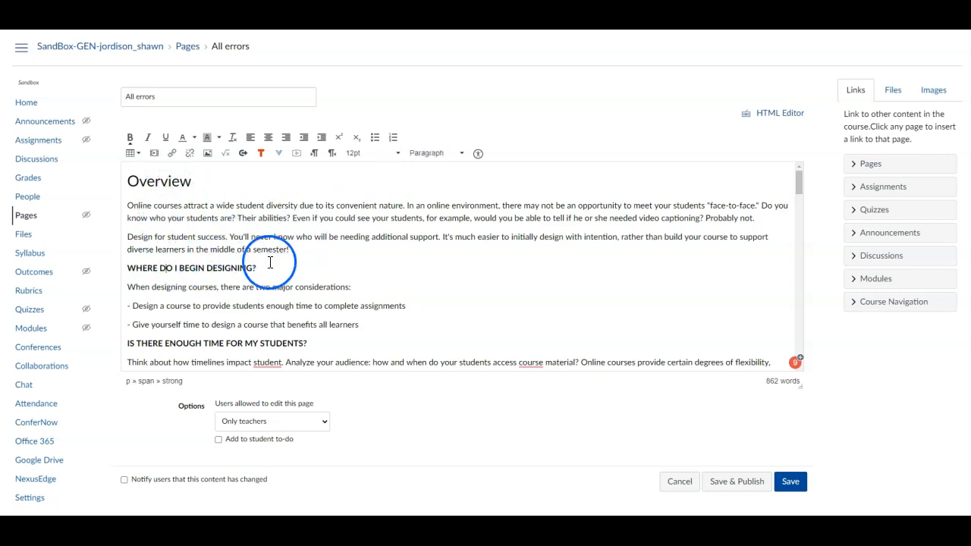
Step: Format the "WHERE DO I BEGIN DESIGNING?" line as Header 2 and remove its bold
{"action": "left_click_drag", "start_coordinate": [258, 269], "coordinate": [114, 275]}
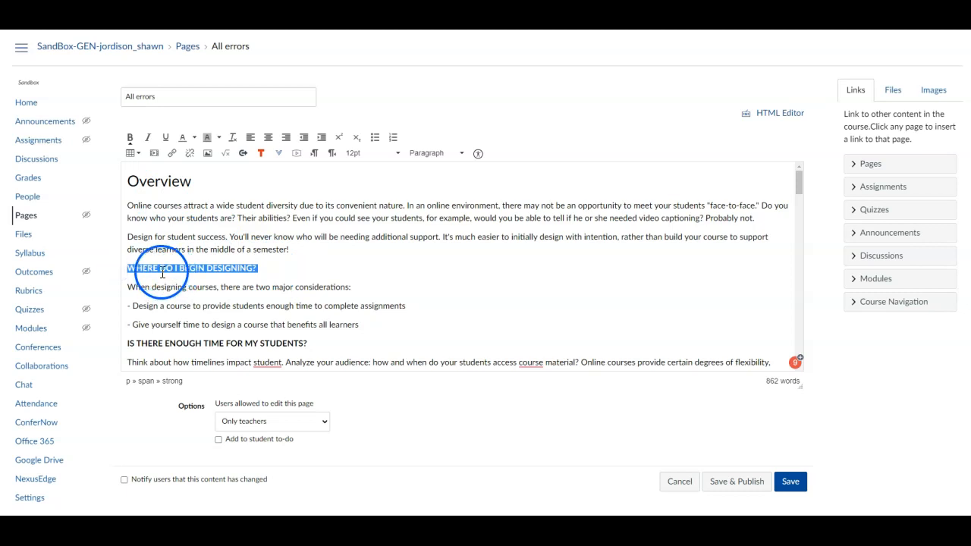
{"action": "left_click", "coordinate": [429, 154]}
{"action": "left_click", "coordinate": [444, 195]}
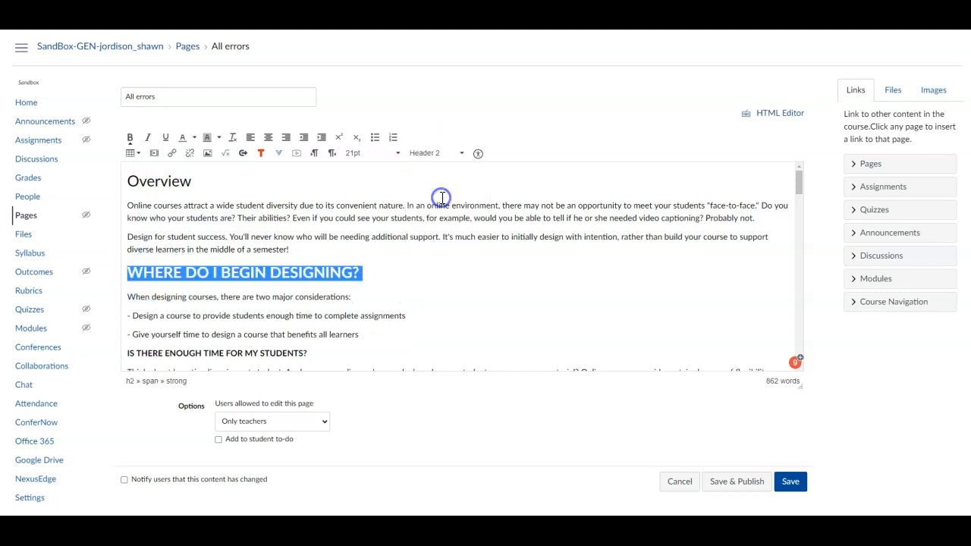
{"action": "left_click", "coordinate": [279, 271]}
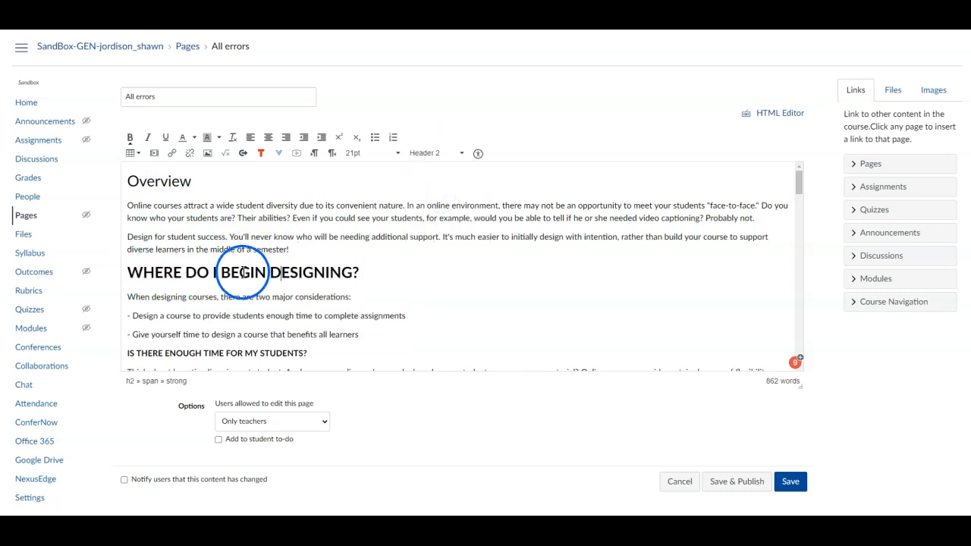
{"action": "left_click_drag", "start_coordinate": [362, 273], "coordinate": [130, 262]}
{"action": "left_click", "coordinate": [130, 137]}
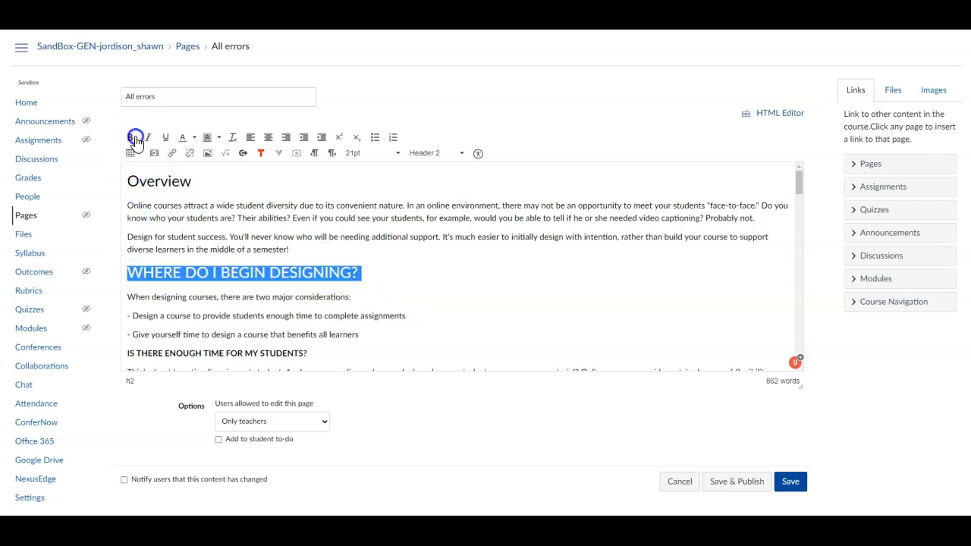
{"action": "left_click", "coordinate": [248, 278]}
Step: Replace the all-caps wording of the second heading with "Where do I begin Designing?"
{"action": "left_click", "coordinate": [131, 272]}
{"action": "type", "text": "Where do I "}
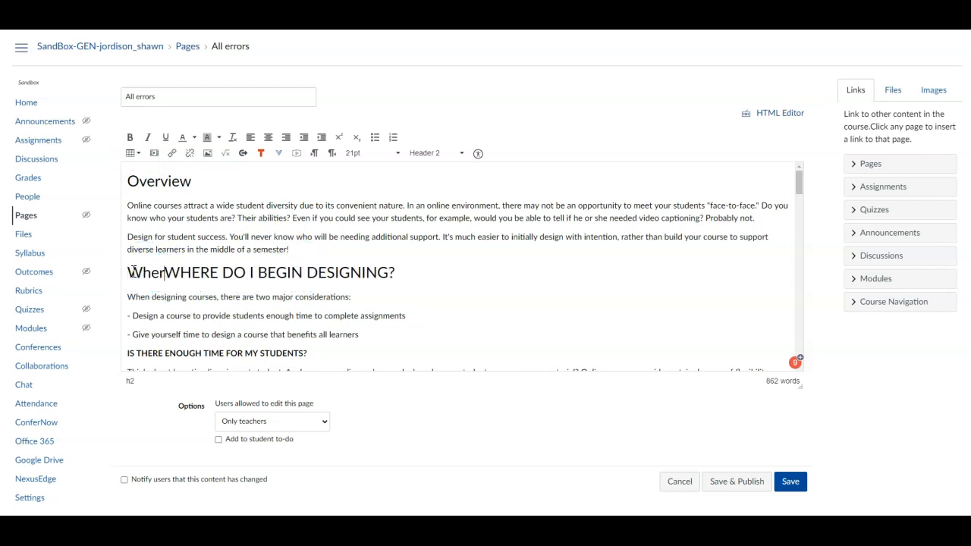
{"action": "type", "text": "begin Desi"}
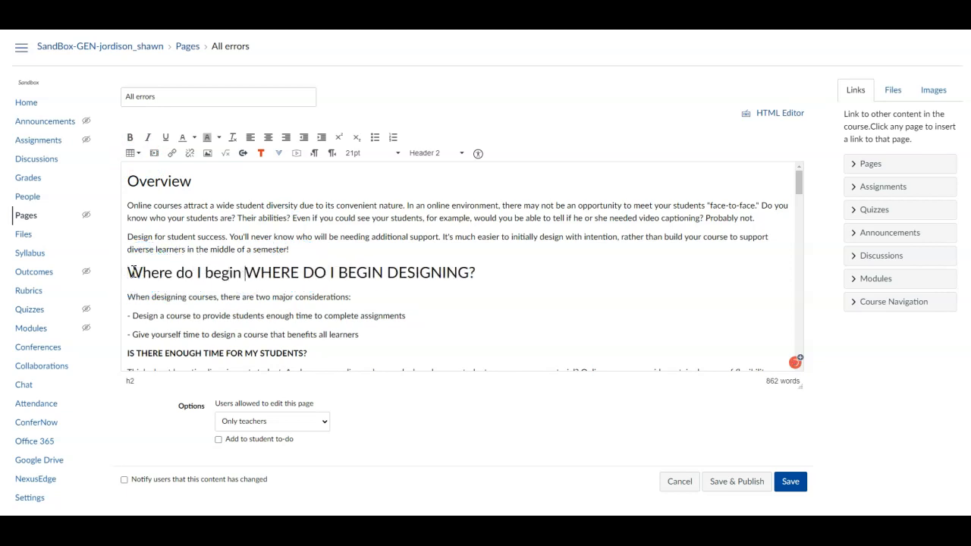
{"action": "type", "text": "gning?"}
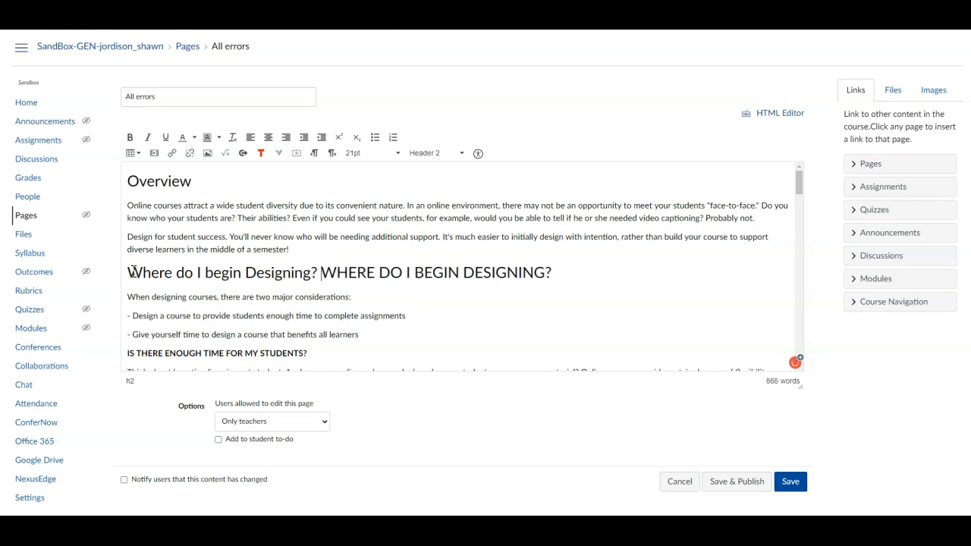
{"action": "key", "text": "Delete"}
{"action": "key", "text": "Delete"}
{"action": "key", "text": "Delete"}
{"action": "key", "text": "Delete"}
{"action": "key", "text": "Delete"}
{"action": "key", "text": "Delete"}
{"action": "key", "text": "Delete"}
{"action": "key", "text": "Delete"}
{"action": "key", "text": "Delete"}
{"action": "key", "text": "Delete"}
{"action": "key", "text": "Delete"}
{"action": "key", "text": "Delete"}
{"action": "key", "text": "Delete"}
{"action": "key", "text": "Delete"}
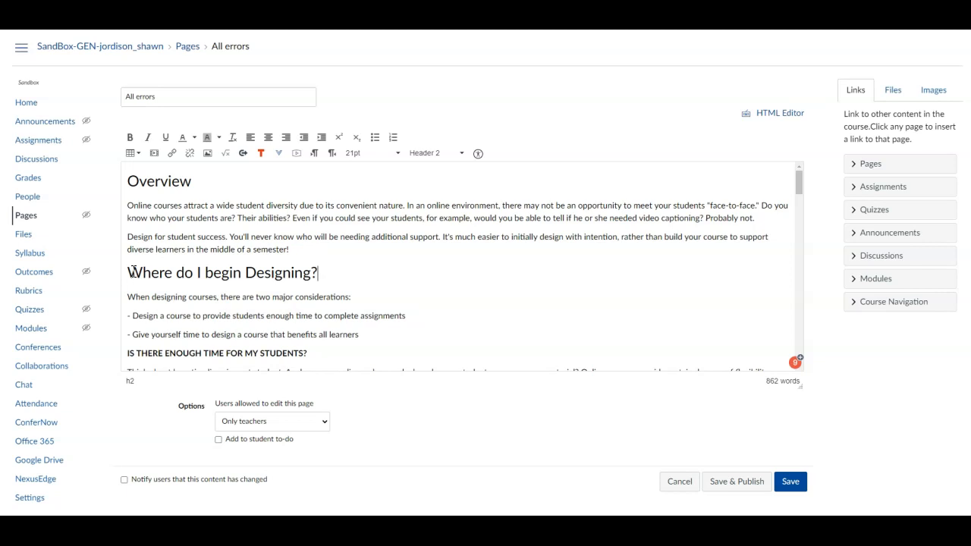
Step: Turn the two dashed lines under "When designing courses, there are two major considerations:" into a bulleted list
{"action": "scroll", "coordinate": [135, 296], "scroll_direction": "down", "scroll_amount": 1}
{"action": "left_click", "coordinate": [174, 244]}
{"action": "left_click", "coordinate": [134, 264]}
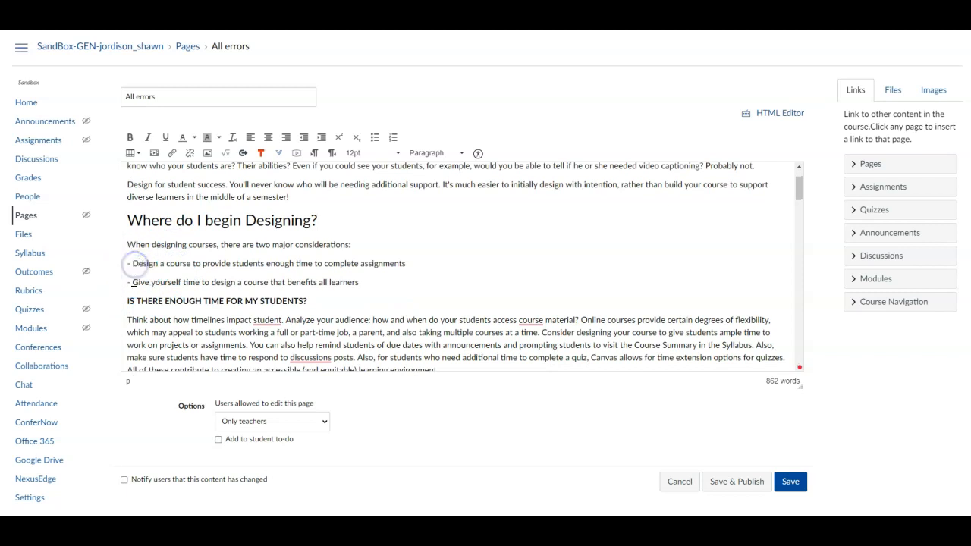
{"action": "left_click_drag", "start_coordinate": [357, 278], "coordinate": [215, 285]}
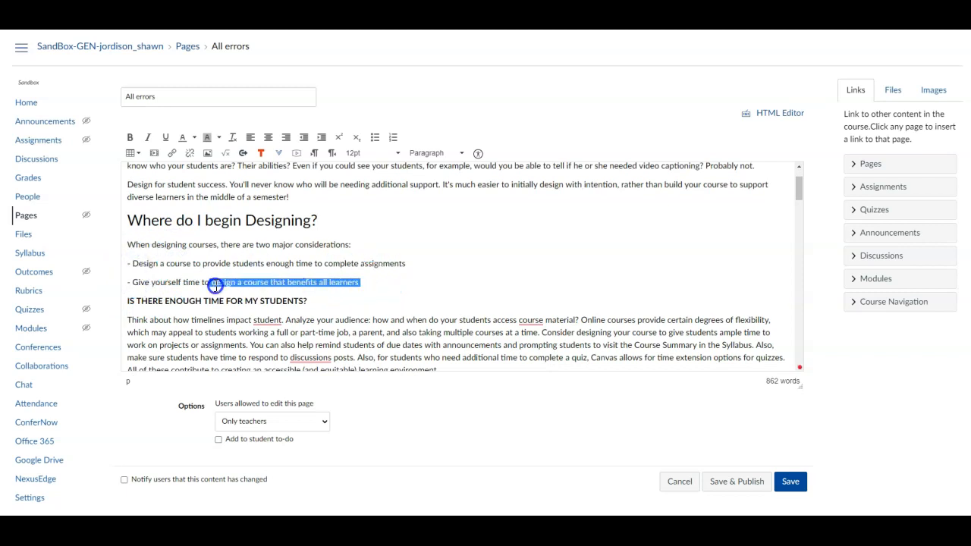
{"action": "left_click_drag", "start_coordinate": [130, 275], "coordinate": [124, 264]}
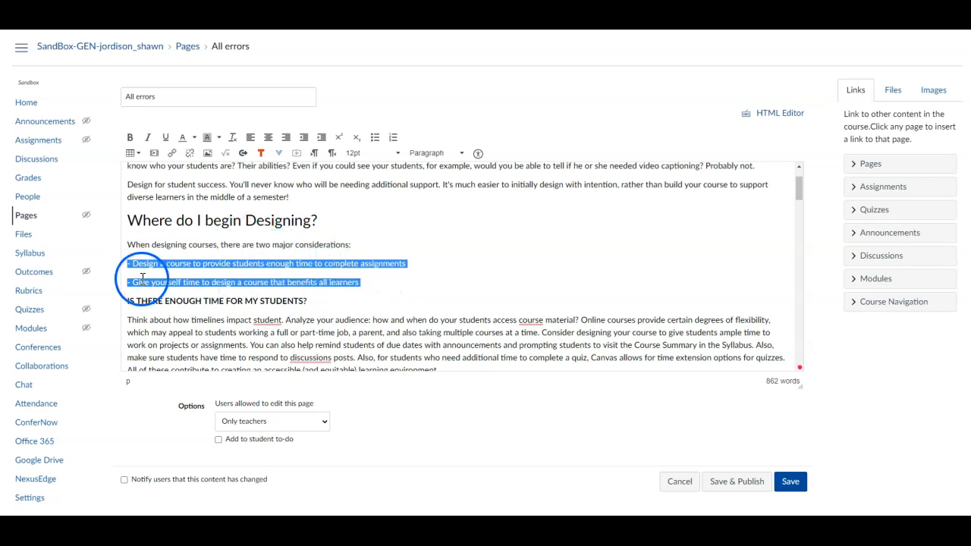
{"action": "left_click", "coordinate": [132, 264]}
{"action": "left_click_drag", "start_coordinate": [132, 263], "coordinate": [375, 278]}
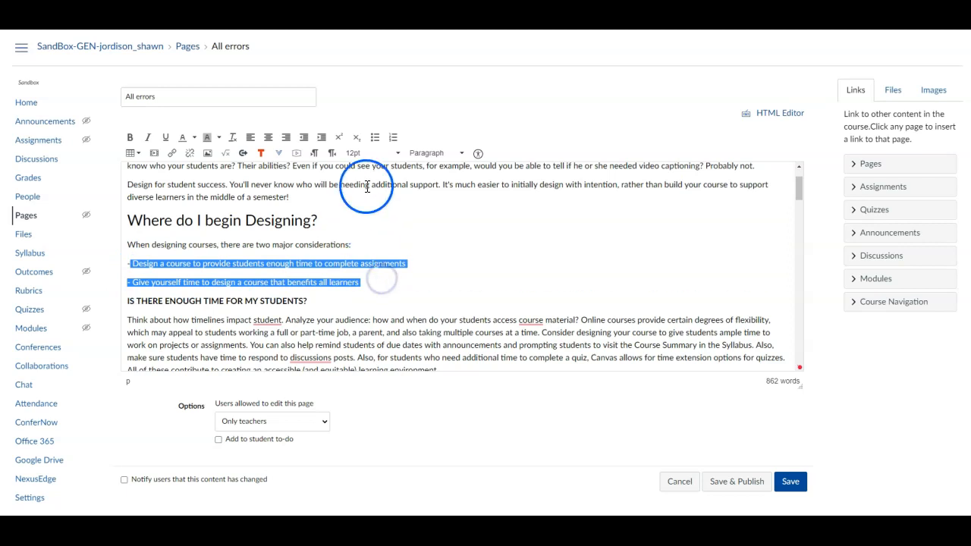
{"action": "left_click", "coordinate": [378, 141]}
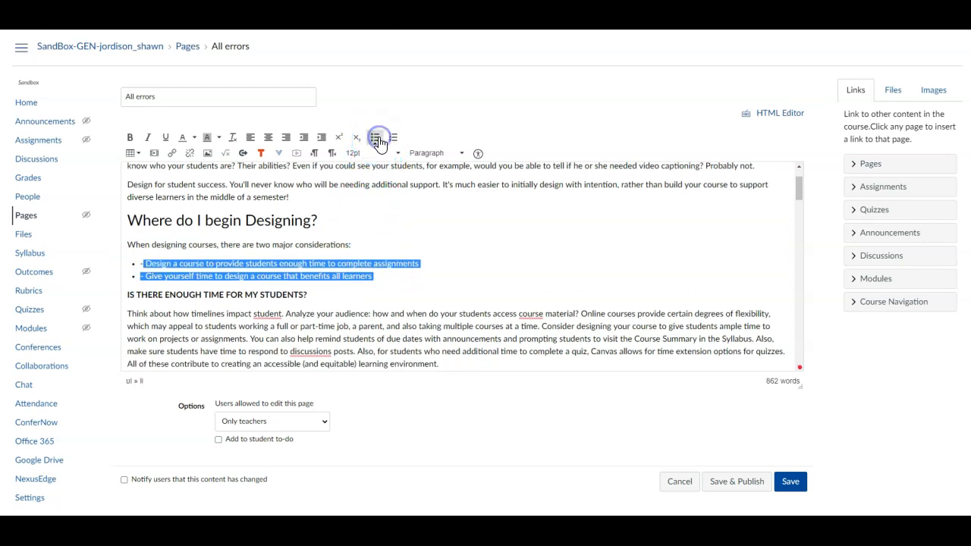
{"action": "left_click", "coordinate": [173, 276]}
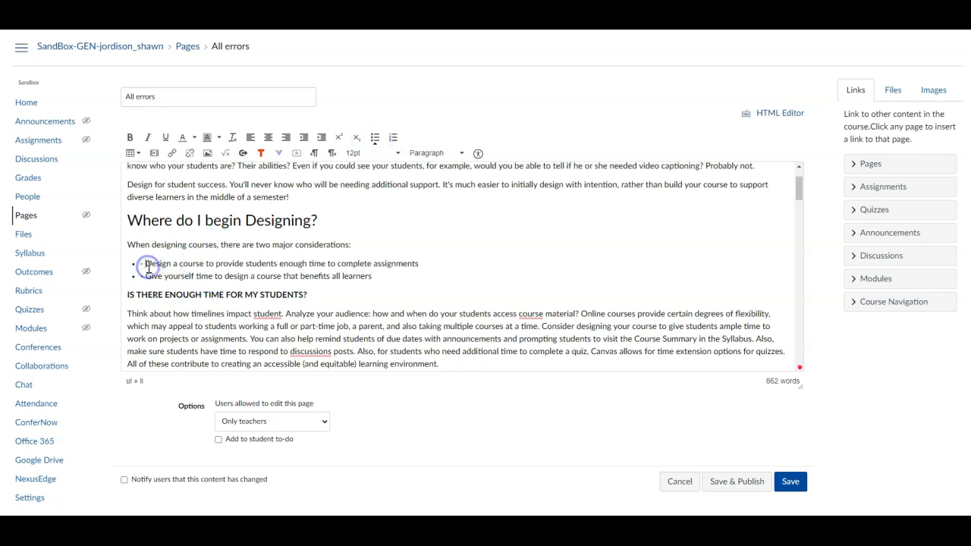
Step: Delete the leftover dashes at the start of both bulleted items
{"action": "left_click", "coordinate": [146, 264]}
{"action": "key", "text": "BackSpace"}
{"action": "key", "text": "BackSpace"}
{"action": "left_click", "coordinate": [147, 277]}
{"action": "key", "text": "BackSpace"}
{"action": "key", "text": "BackSpace"}
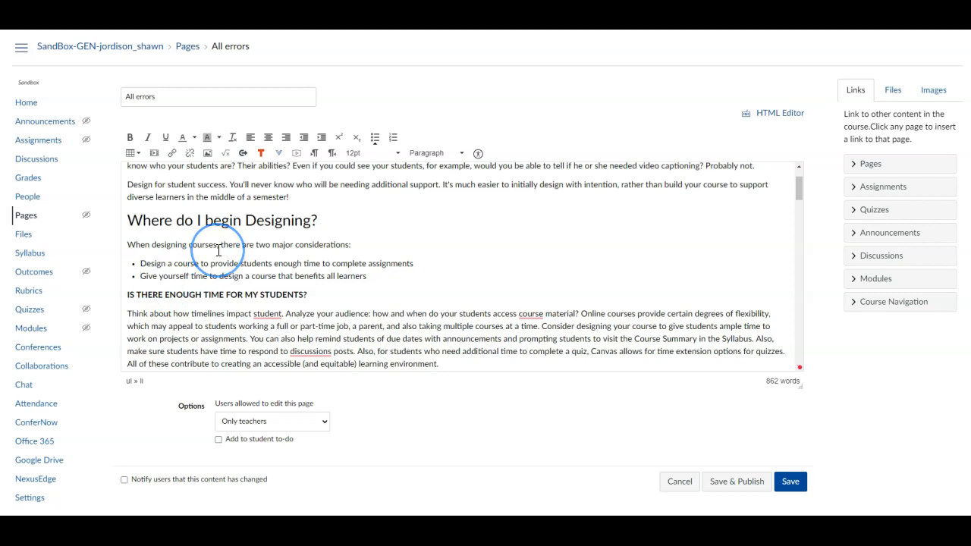
Step: Replace the all-caps line below the bulleted list with "Is there enough time for my students?"
{"action": "left_click", "coordinate": [179, 296]}
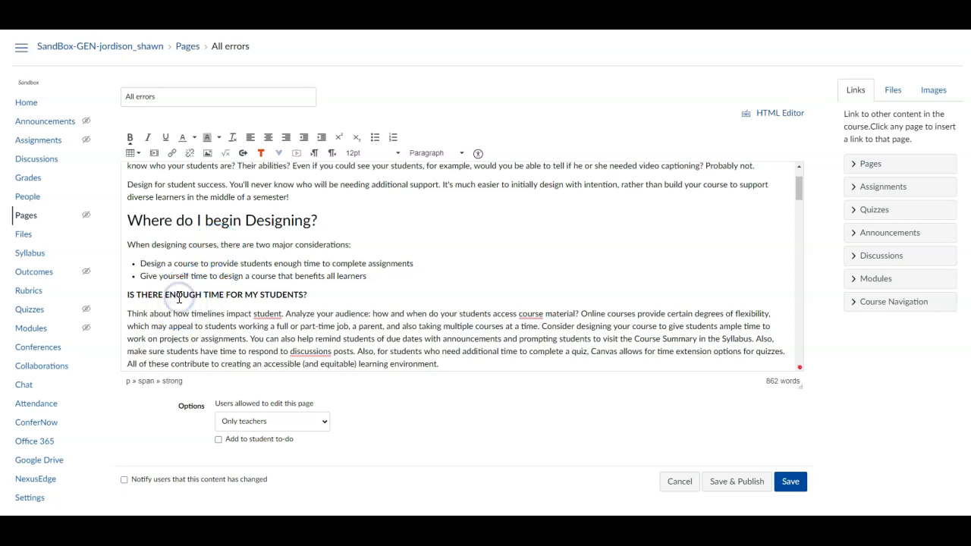
{"action": "left_click", "coordinate": [143, 296]}
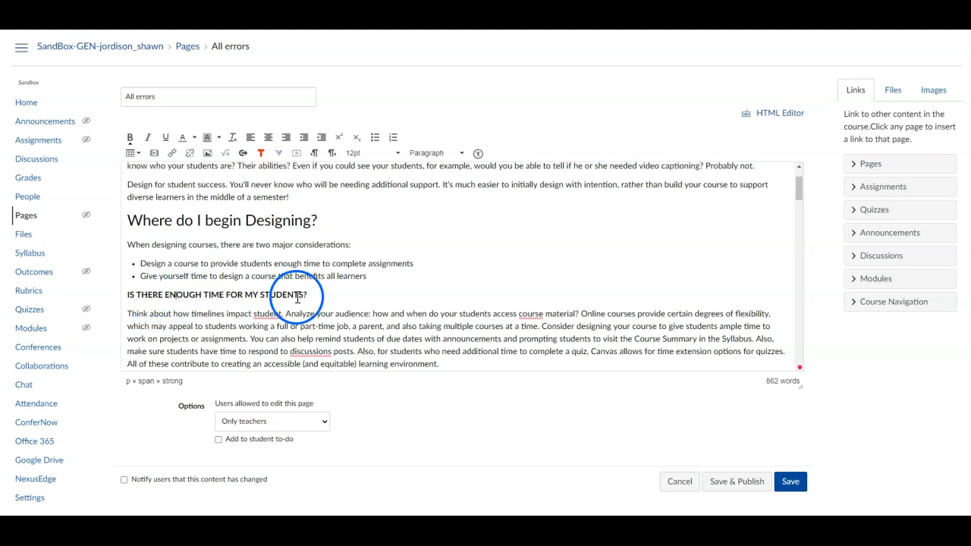
{"action": "left_click", "coordinate": [127, 294]}
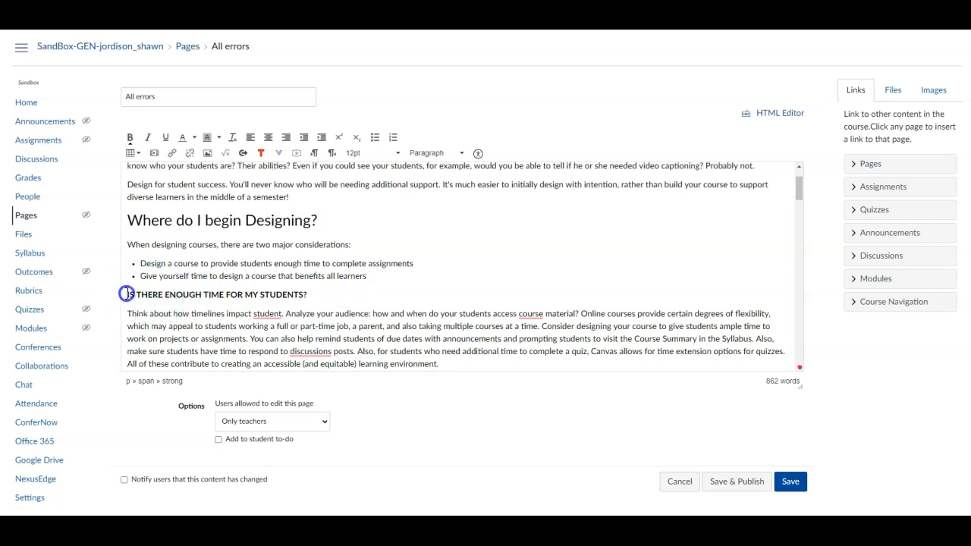
{"action": "type", "text": "Is there enou"}
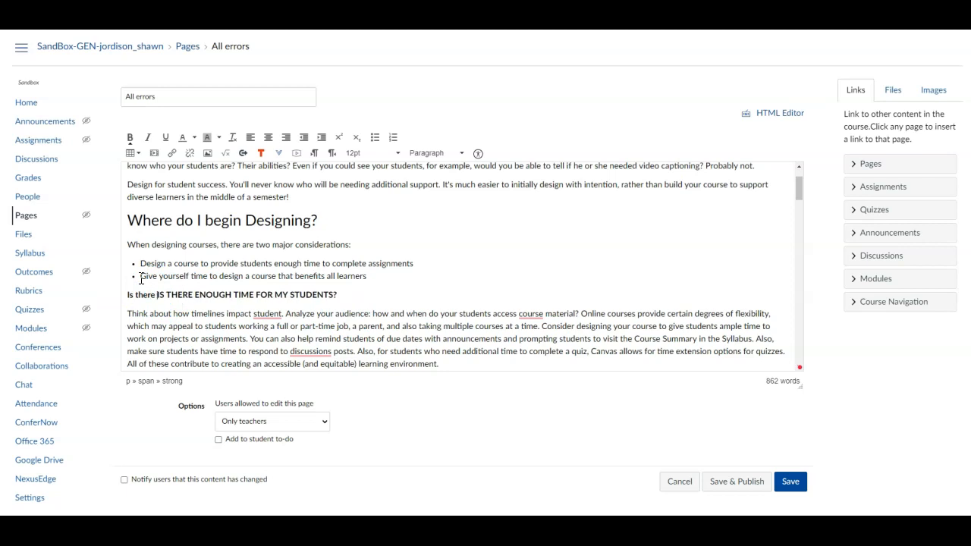
{"action": "type", "text": "gh time for my stu"}
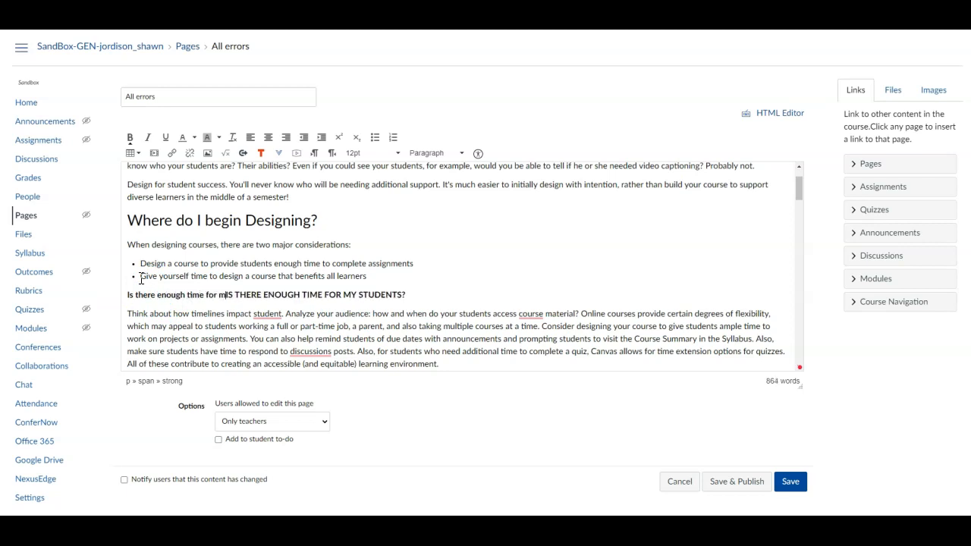
{"action": "type", "text": "dents?"}
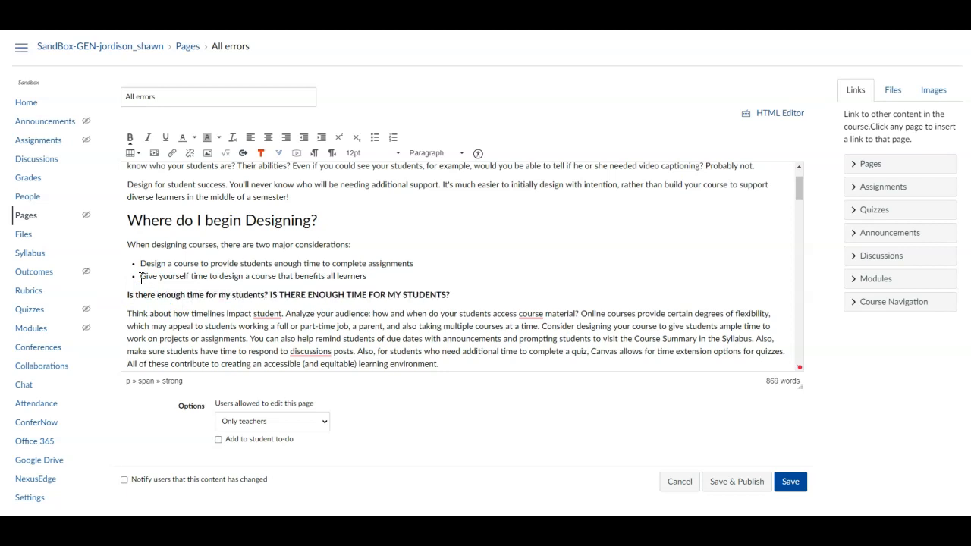
{"action": "key", "text": "Delete"}
{"action": "key", "text": "Delete"}
{"action": "key", "text": "Delete"}
{"action": "key", "text": "Delete"}
{"action": "key", "text": "Delete"}
{"action": "key", "text": "Delete"}
{"action": "key", "text": "Delete"}
{"action": "key", "text": "Delete"}
{"action": "key", "text": "Delete"}
{"action": "key", "text": "Delete"}
{"action": "key", "text": "Delete"}
{"action": "key", "text": "Delete"}
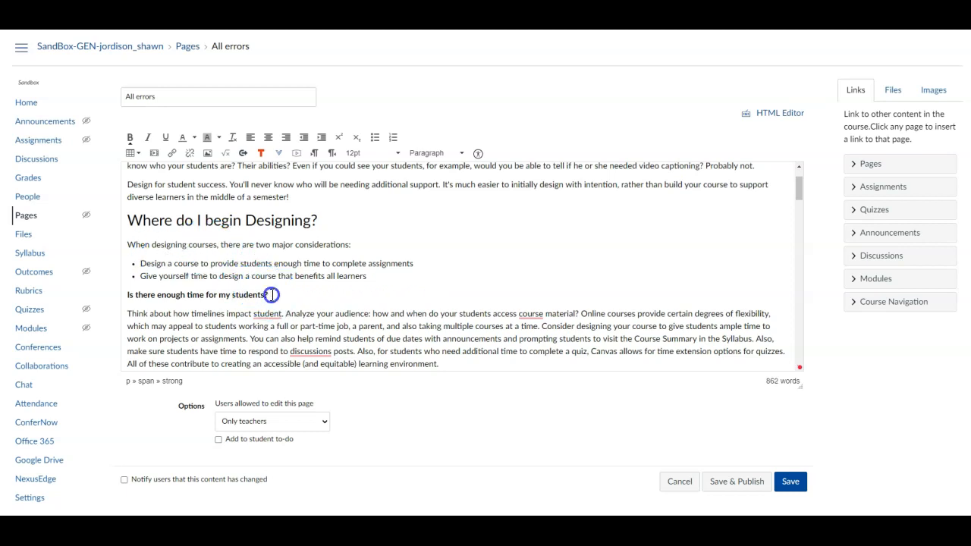
Step: Remove the bold from "Is there enough time for my students?" and format it as a Header 3
{"action": "left_click_drag", "start_coordinate": [270, 295], "coordinate": [125, 301]}
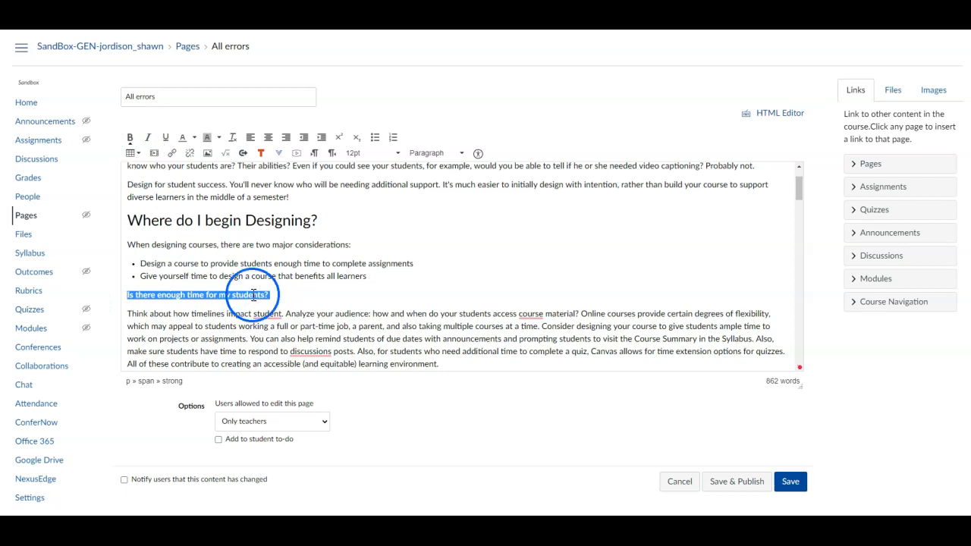
{"action": "left_click", "coordinate": [130, 137]}
{"action": "key", "text": "ctrl+2"}
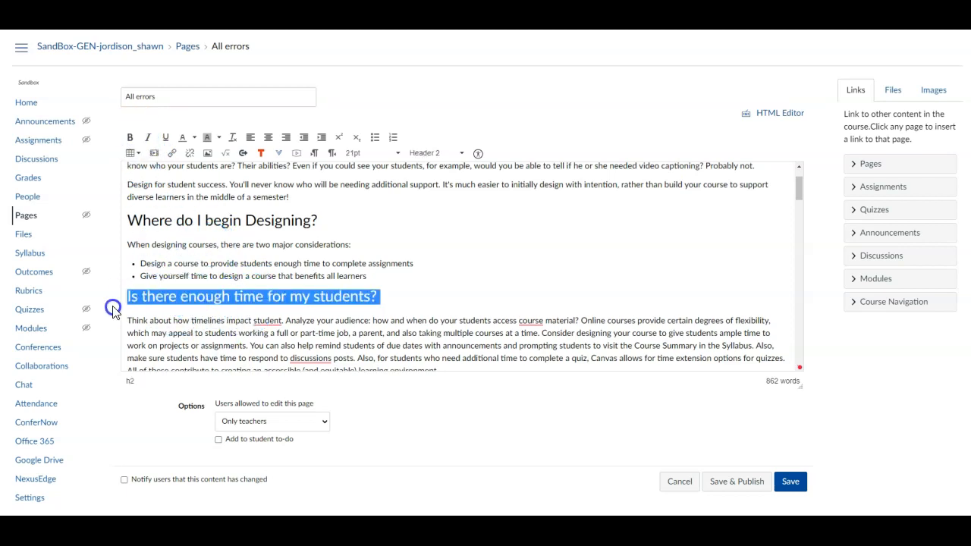
{"action": "left_click", "coordinate": [440, 154]}
{"action": "left_click", "coordinate": [434, 215]}
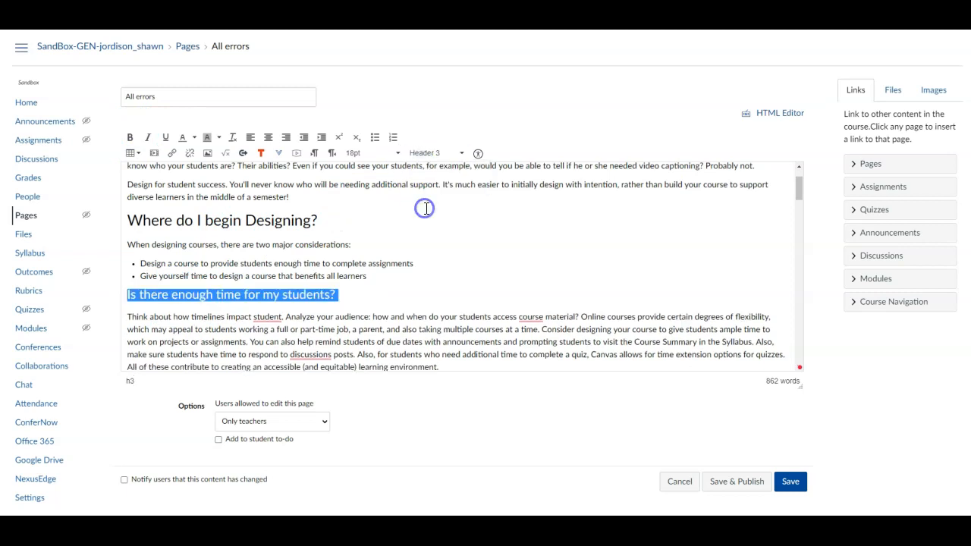
{"action": "left_click_drag", "start_coordinate": [320, 214], "coordinate": [139, 223]}
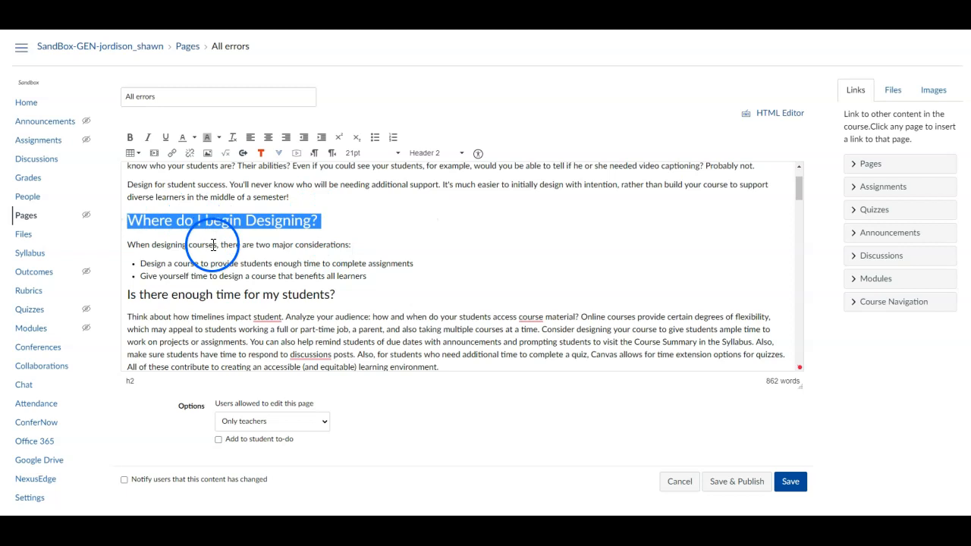
Step: Correct the flagged words in the timelines paragraph to "discussion posts", "students" and "the course material"
{"action": "scroll", "coordinate": [212, 185], "scroll_direction": "down", "scroll_amount": 3}
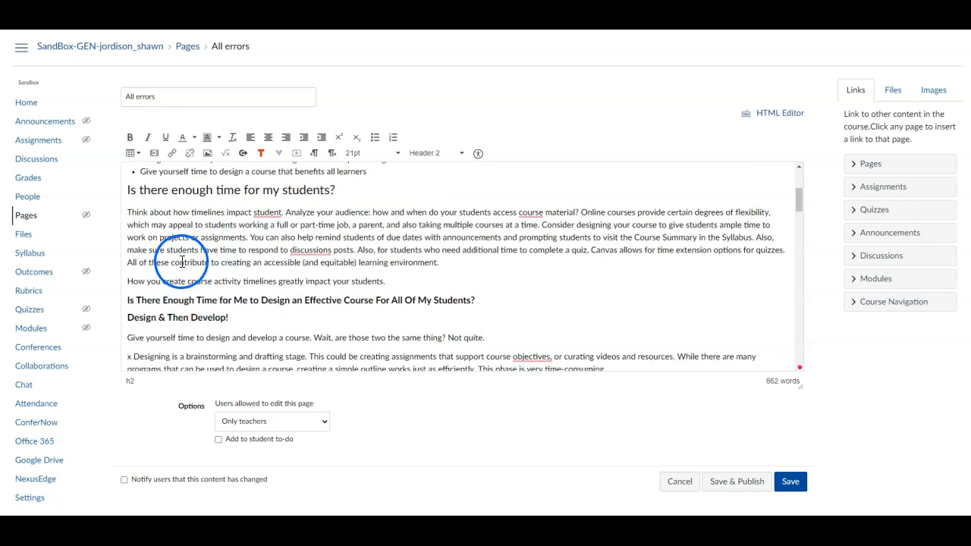
{"action": "right_click", "coordinate": [309, 249]}
{"action": "left_click", "coordinate": [314, 272]}
{"action": "mouse_move", "coordinate": [280, 213]}
{"action": "left_click", "coordinate": [281, 238]}
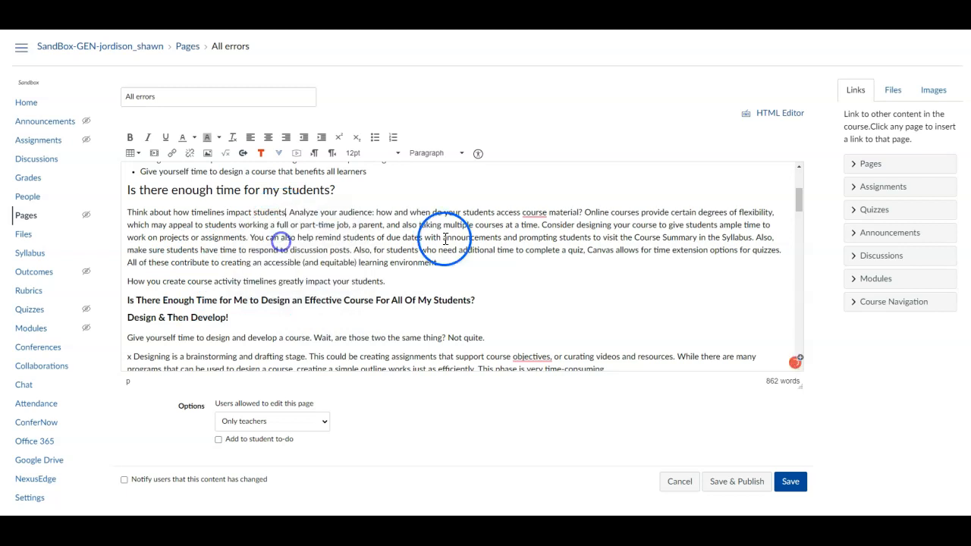
{"action": "mouse_move", "coordinate": [534, 213]}
{"action": "left_click", "coordinate": [540, 240]}
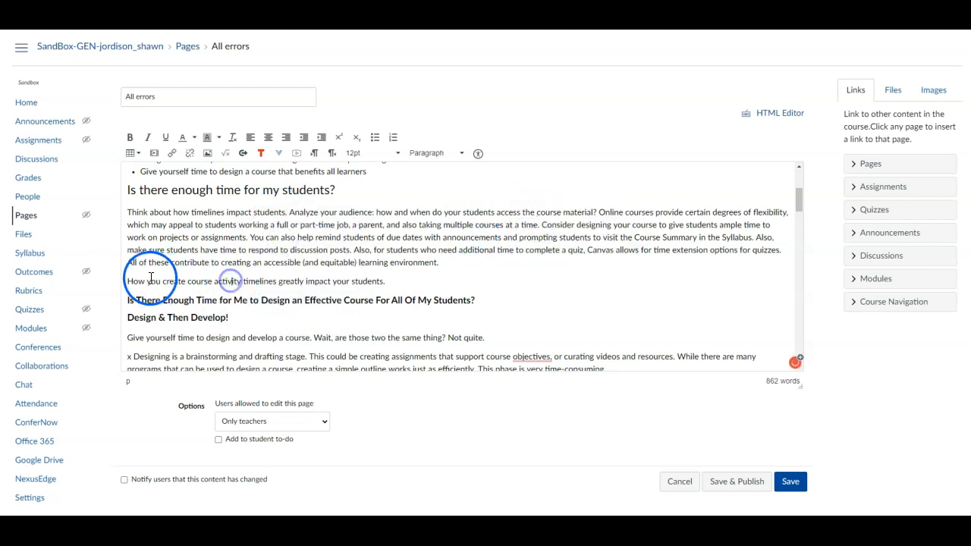
Step: Format "Is There Enough Time for Me to Design an Effective Course For All Of My Students?" as a Header 3 without bold
{"action": "left_click", "coordinate": [259, 298]}
{"action": "scroll", "coordinate": [259, 298], "scroll_direction": "up", "scroll_amount": 1}
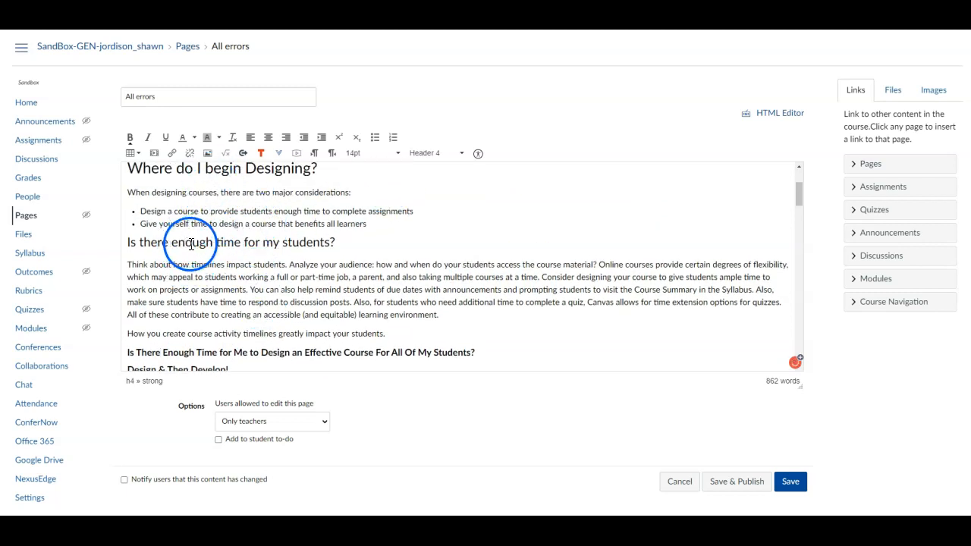
{"action": "left_click", "coordinate": [443, 157]}
{"action": "left_click", "coordinate": [440, 220]}
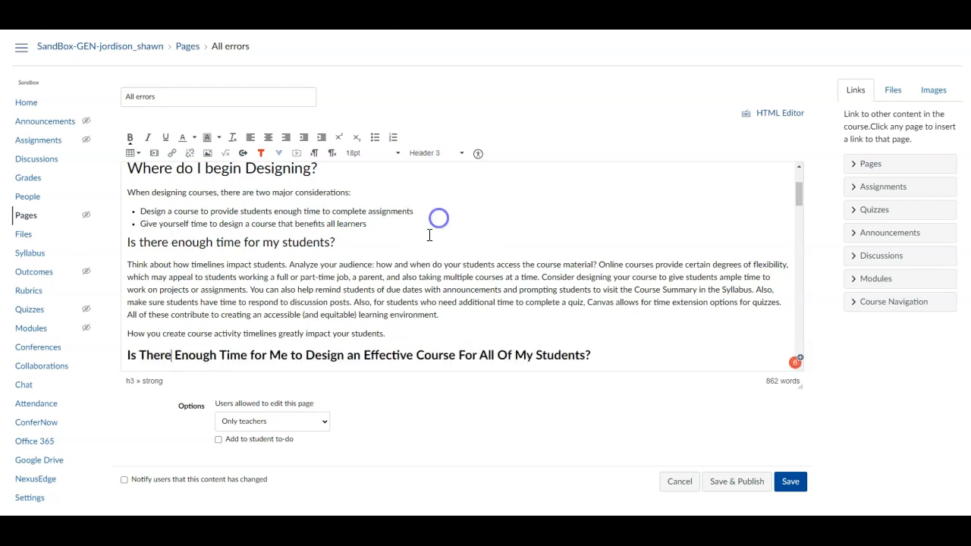
{"action": "scroll", "coordinate": [396, 219], "scroll_direction": "down", "scroll_amount": 1}
{"action": "left_click_drag", "start_coordinate": [606, 301], "coordinate": [92, 301]}
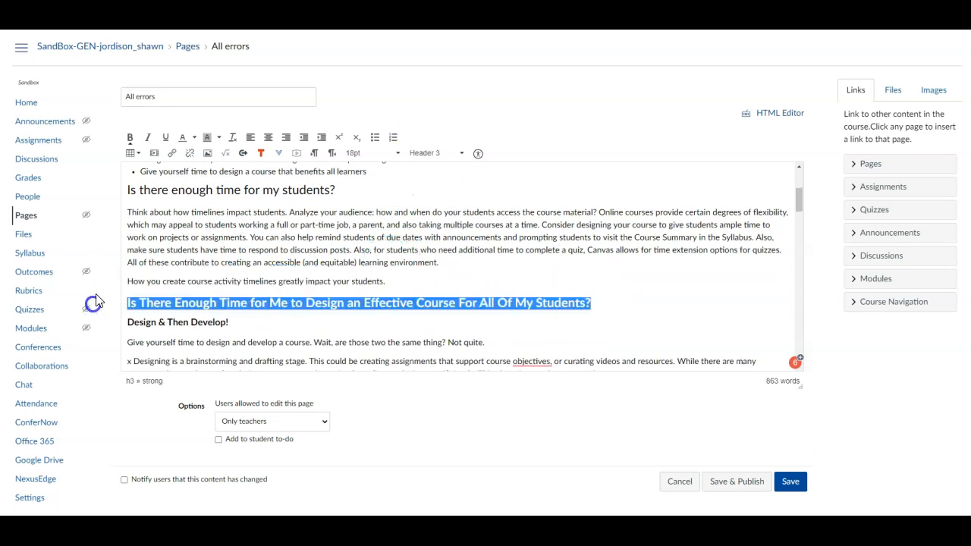
{"action": "left_click", "coordinate": [130, 137]}
{"action": "left_click", "coordinate": [258, 253]}
Step: Remove the bold from the "Design & Then Develop!" heading
{"action": "scroll", "coordinate": [257, 253], "scroll_direction": "down", "scroll_amount": 1}
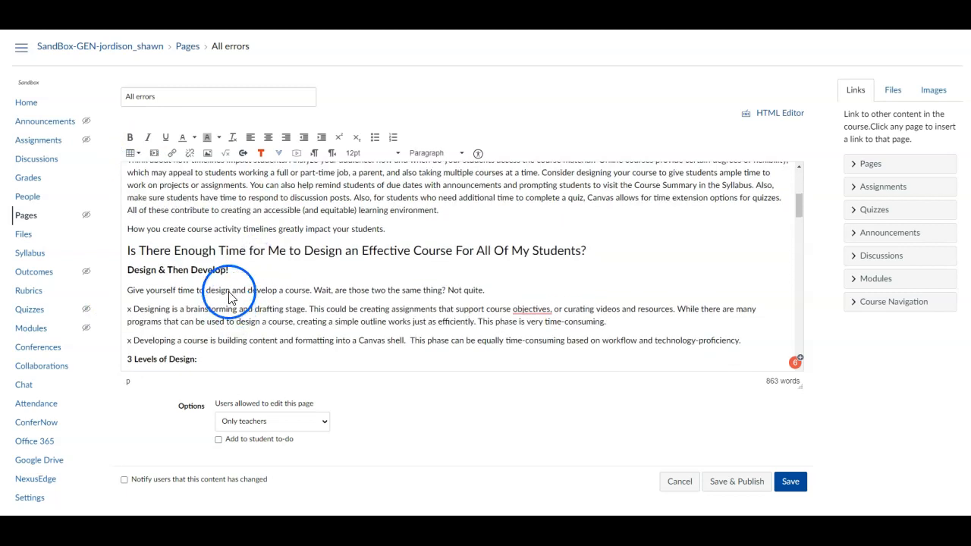
{"action": "left_click", "coordinate": [232, 272]}
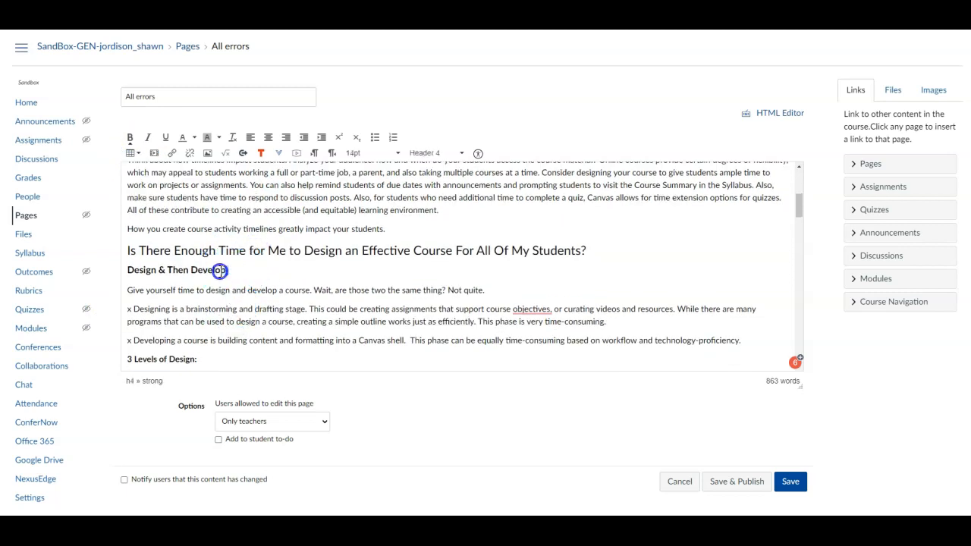
{"action": "left_click", "coordinate": [130, 137]}
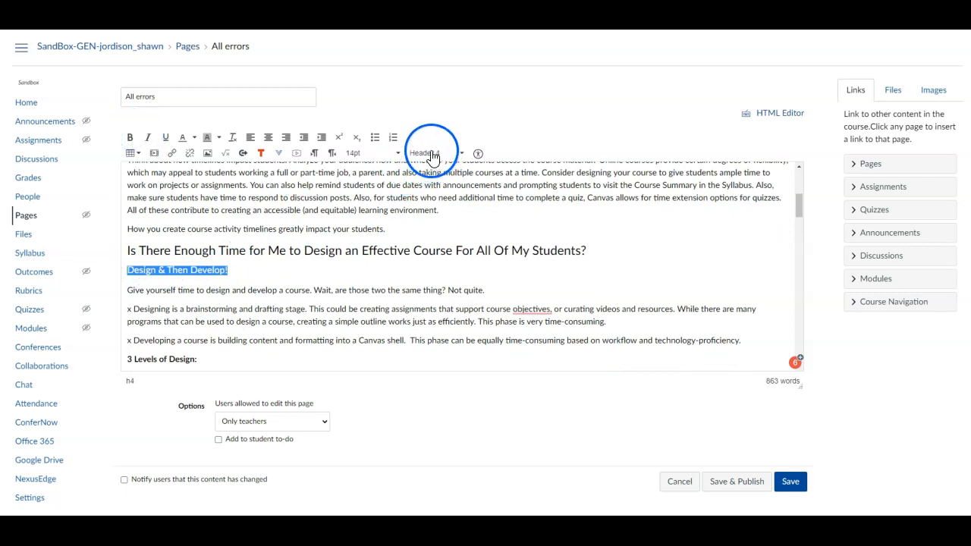
{"action": "left_click", "coordinate": [253, 306]}
Step: Turn the two "x" paragraphs on designing and developing into a bulleted list and delete the leftover x before each item
{"action": "scroll", "coordinate": [256, 298], "scroll_direction": "down", "scroll_amount": 1}
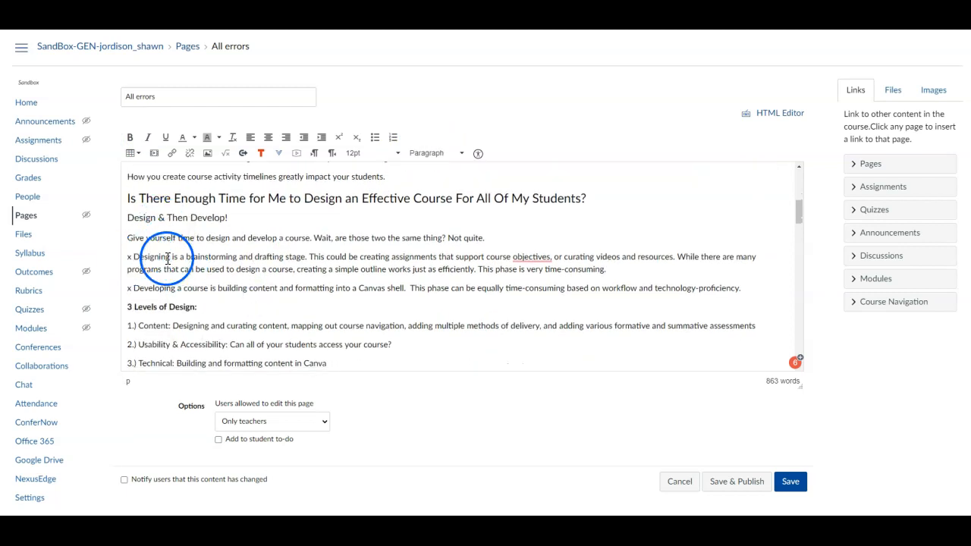
{"action": "left_click_drag", "start_coordinate": [742, 288], "coordinate": [127, 257]}
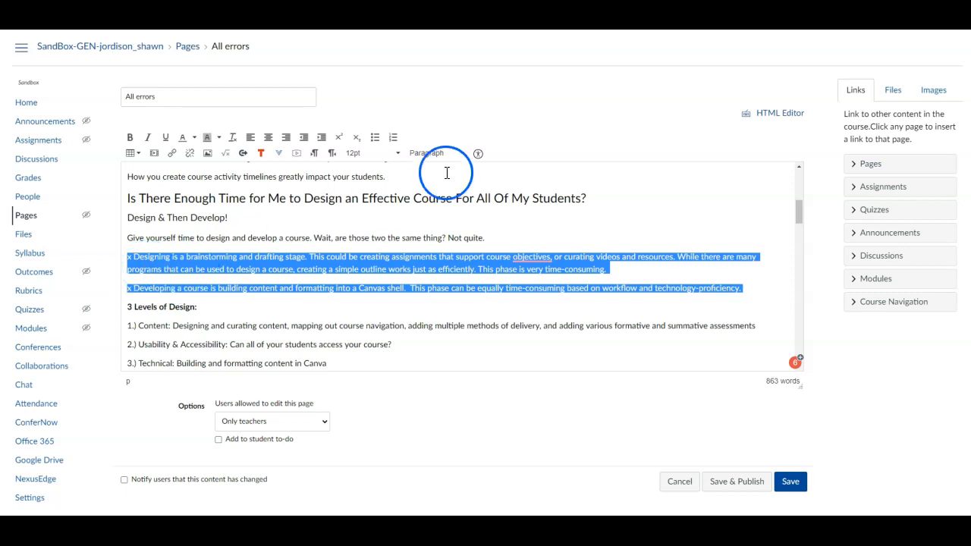
{"action": "left_click", "coordinate": [380, 137]}
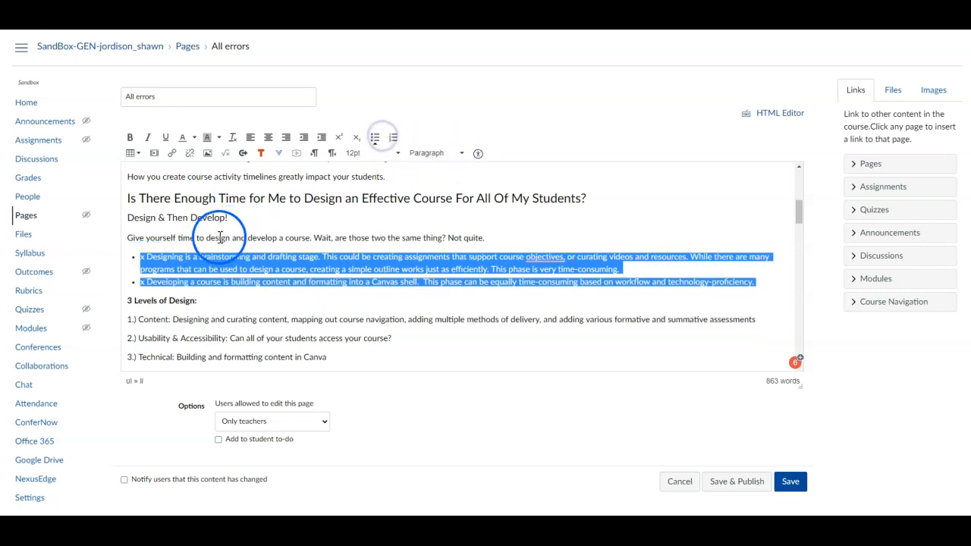
{"action": "left_click", "coordinate": [177, 260]}
{"action": "key", "text": "BackSpace"}
{"action": "key", "text": "BackSpace"}
{"action": "left_click", "coordinate": [150, 285]}
{"action": "key", "text": "BackSpace"}
{"action": "key", "text": "BackSpace"}
Step: Format the "3 Levels of Design:" line as a Header 2
{"action": "left_click", "coordinate": [182, 302]}
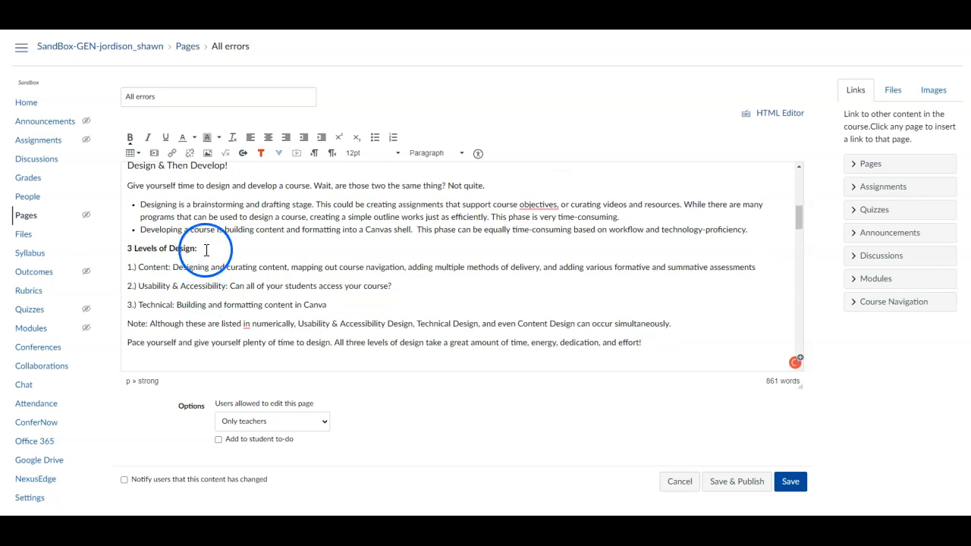
{"action": "scroll", "coordinate": [204, 285], "scroll_direction": "up", "scroll_amount": 1}
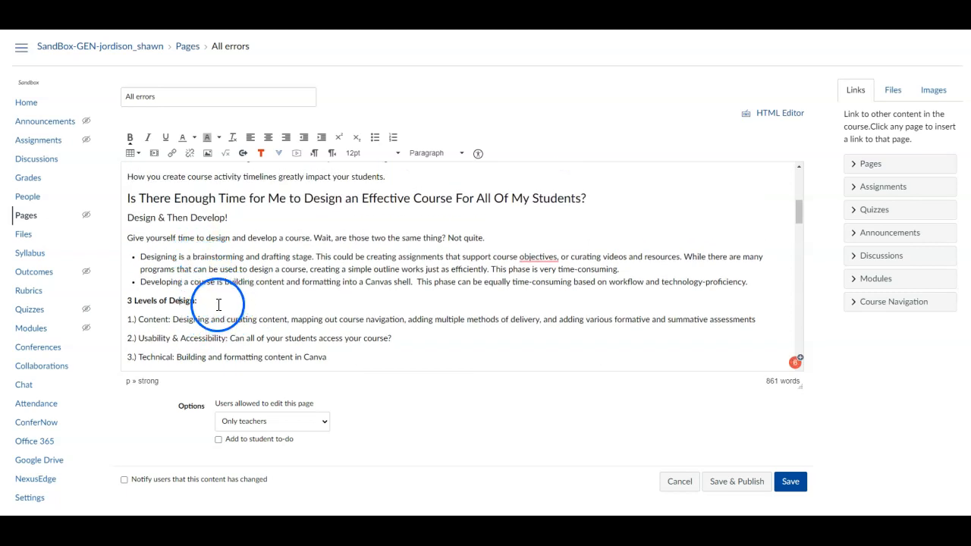
{"action": "left_click_drag", "start_coordinate": [196, 300], "coordinate": [121, 300]}
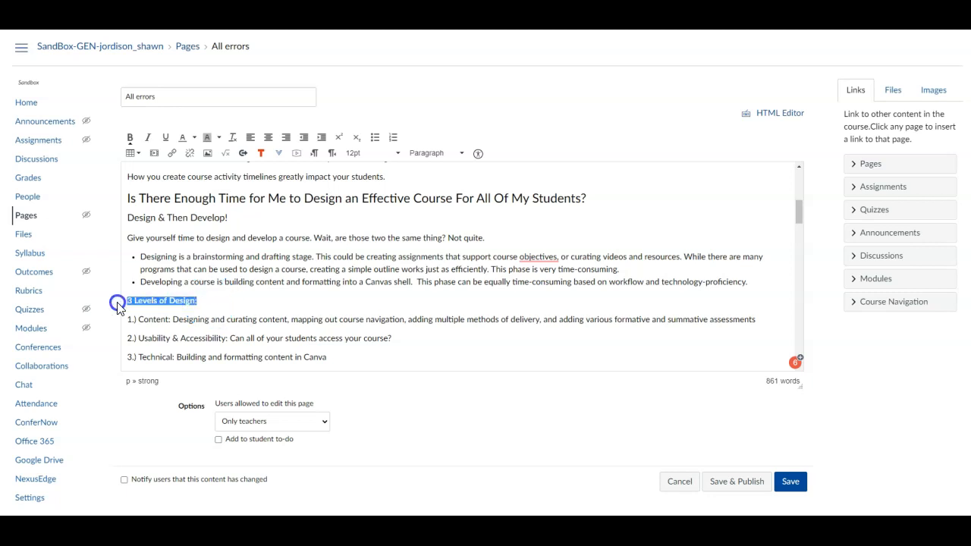
{"action": "left_click", "coordinate": [430, 153]}
{"action": "left_click", "coordinate": [436, 189]}
{"action": "scroll", "coordinate": [304, 250], "scroll_direction": "down", "scroll_amount": 1}
{"action": "left_click", "coordinate": [152, 277]}
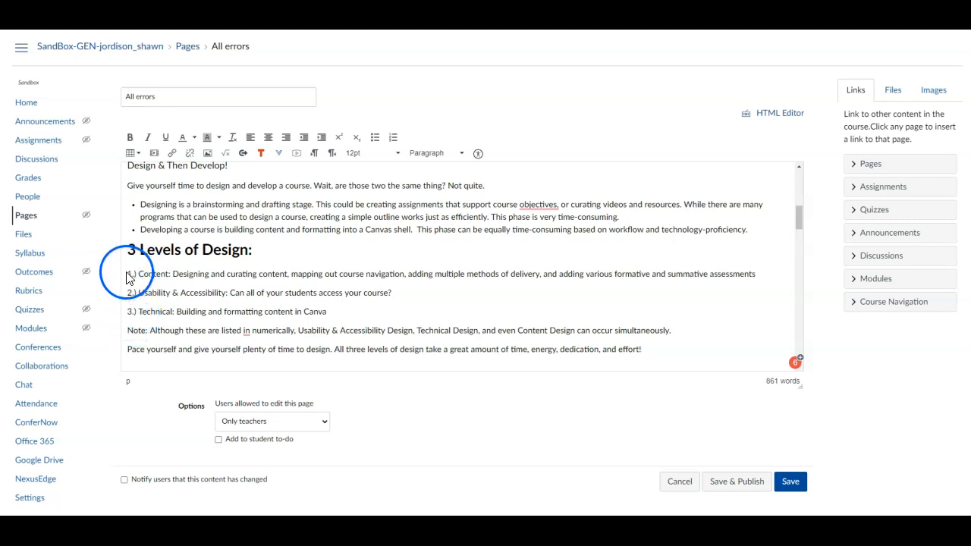
Step: Turn the Content, Usability & Accessibility and Technical lines under "3 Levels of Design:" into a numbered list
{"action": "left_click", "coordinate": [155, 271]}
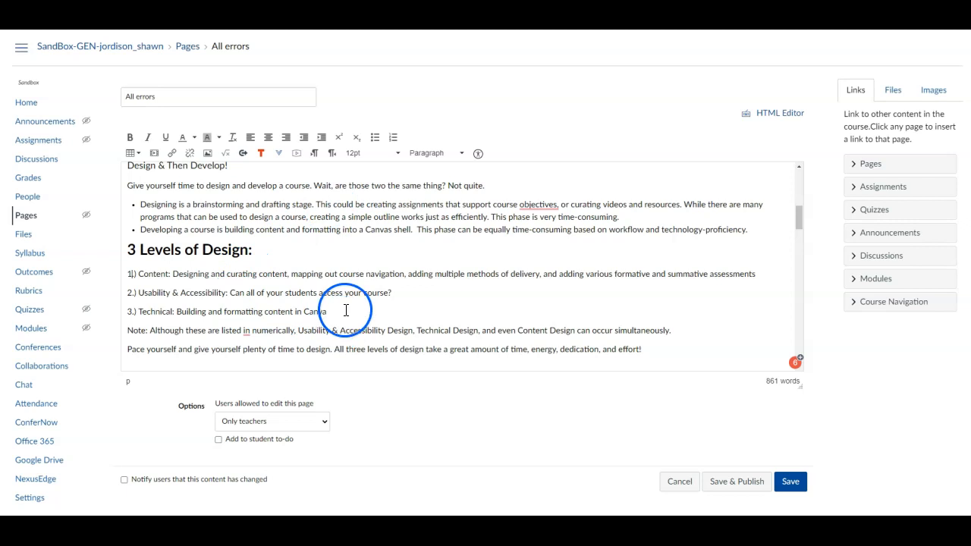
{"action": "left_click_drag", "start_coordinate": [336, 314], "coordinate": [121, 277]}
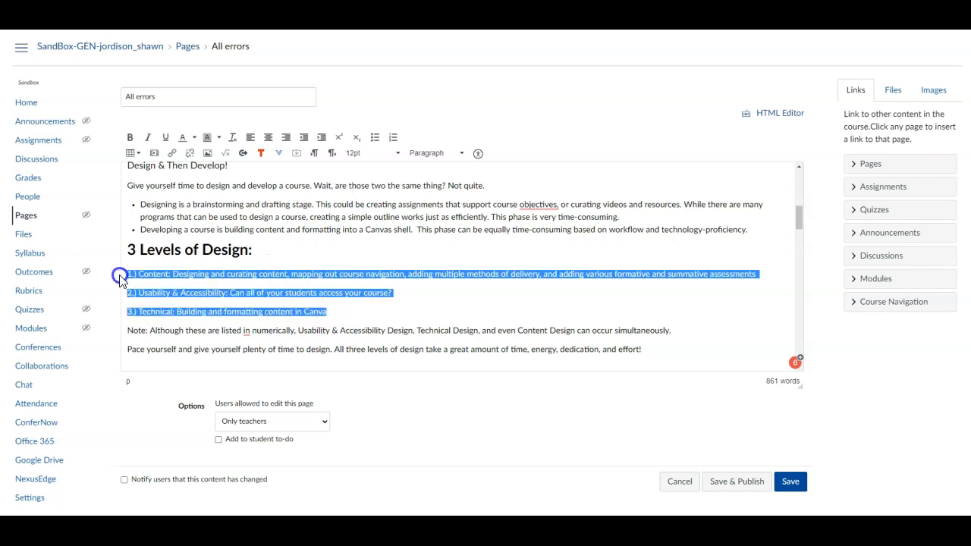
{"action": "left_click", "coordinate": [395, 139]}
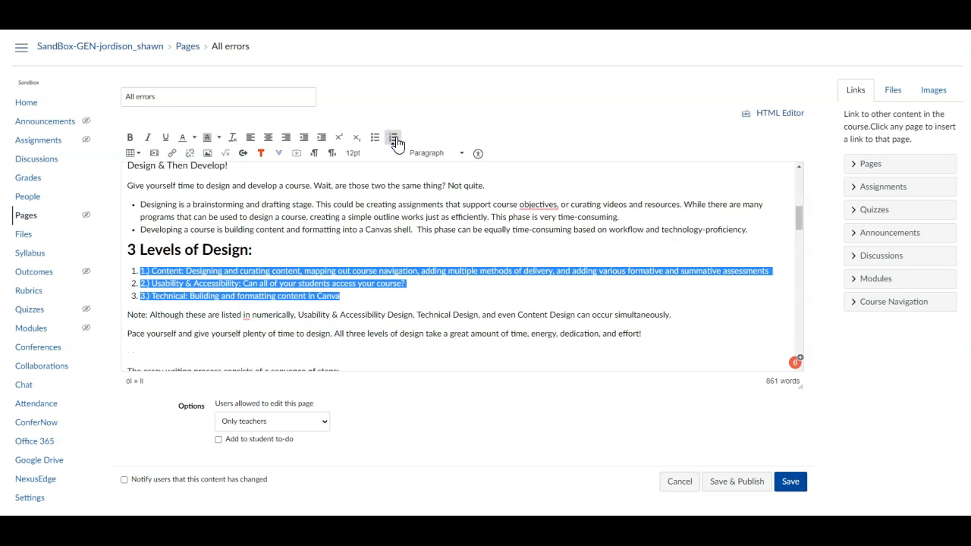
Step: Delete the leftover typed numbers at the start of the three design level items
{"action": "left_click", "coordinate": [155, 274]}
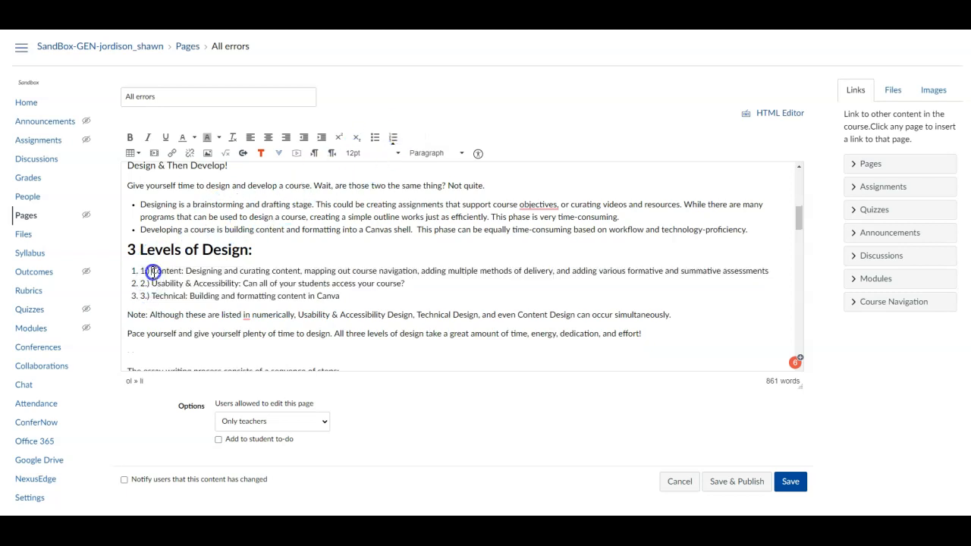
{"action": "key", "text": "BackSpace"}
{"action": "key", "text": "BackSpace"}
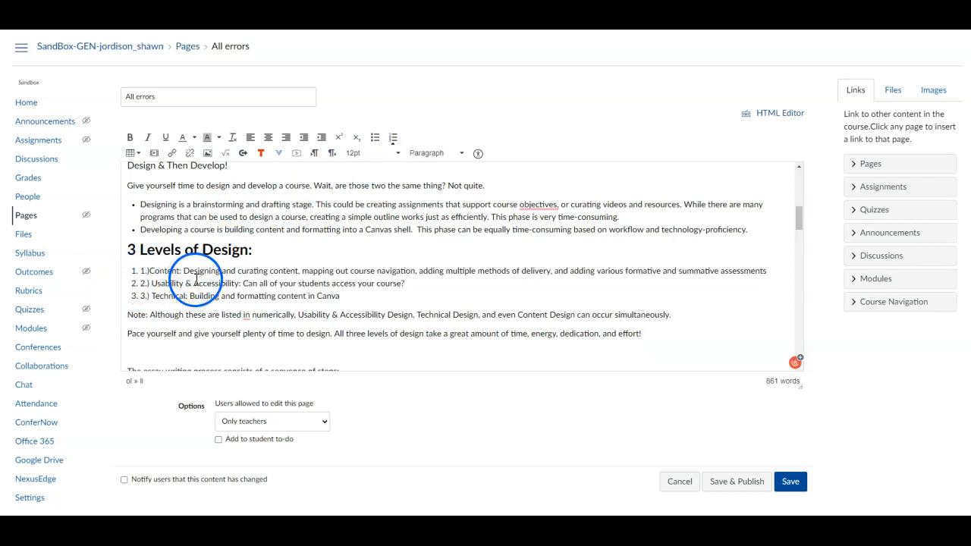
{"action": "key", "text": "BackSpace"}
{"action": "left_click", "coordinate": [152, 284]}
{"action": "key", "text": "BackSpace"}
{"action": "key", "text": "BackSpace"}
{"action": "key", "text": "BackSpace"}
{"action": "key", "text": "BackSpace"}
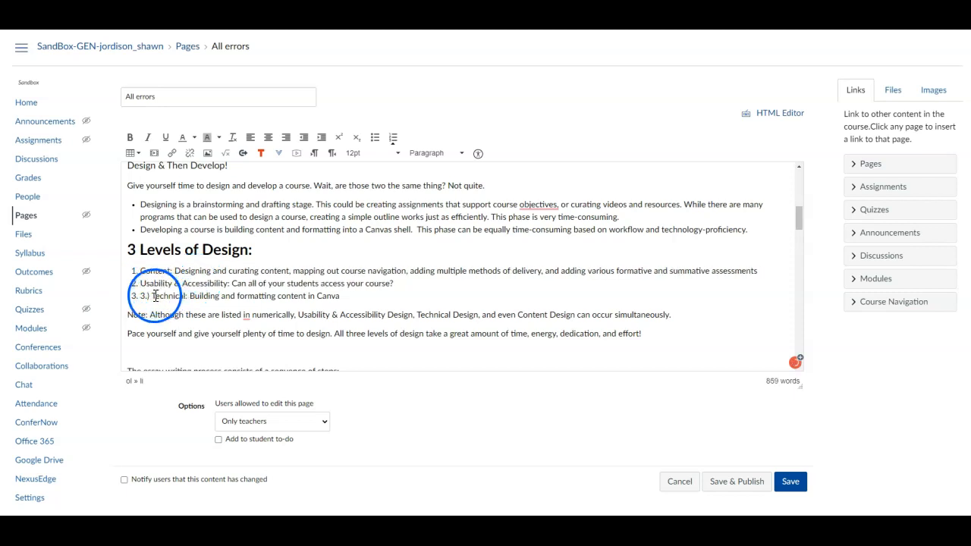
{"action": "left_click", "coordinate": [164, 298]}
{"action": "left_click", "coordinate": [156, 311]}
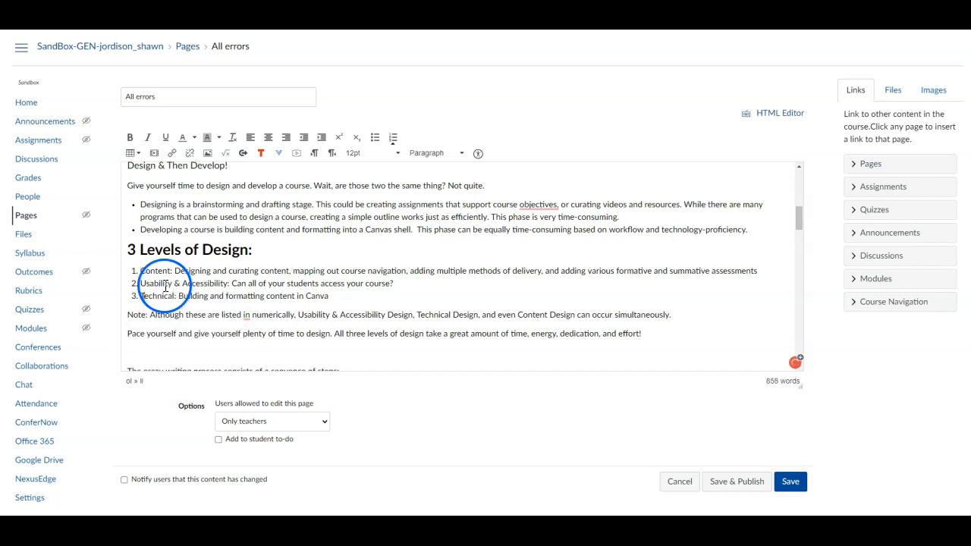
Step: Remove the blank line above "The essay writing process consists of a sequence of steps:" and format that sentence as a Header 2
{"action": "scroll", "coordinate": [167, 311], "scroll_direction": "down", "scroll_amount": 1}
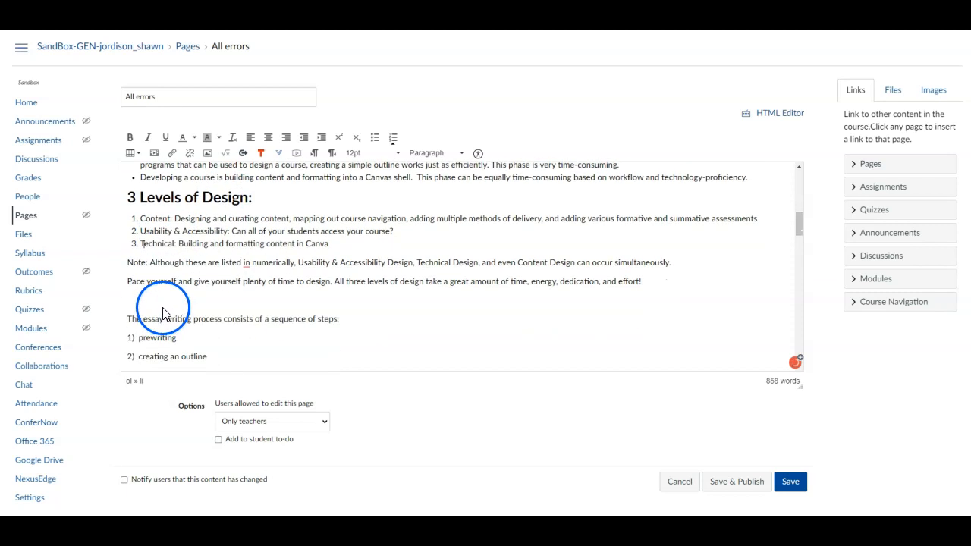
{"action": "key", "text": "BackSpace"}
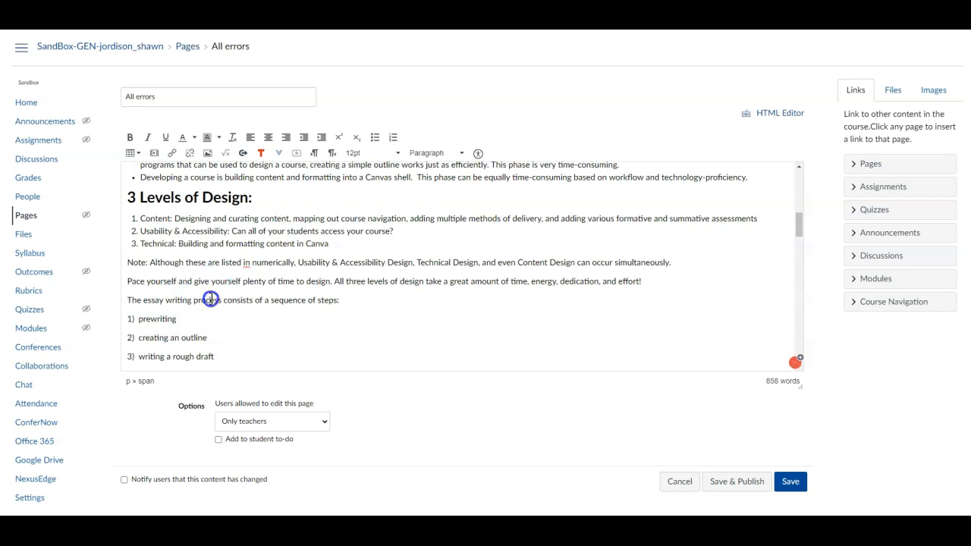
{"action": "triple_click", "coordinate": [110, 301]}
{"action": "left_click", "coordinate": [450, 159]}
{"action": "left_click", "coordinate": [448, 192]}
{"action": "scroll", "coordinate": [280, 276], "scroll_direction": "down", "scroll_amount": 1}
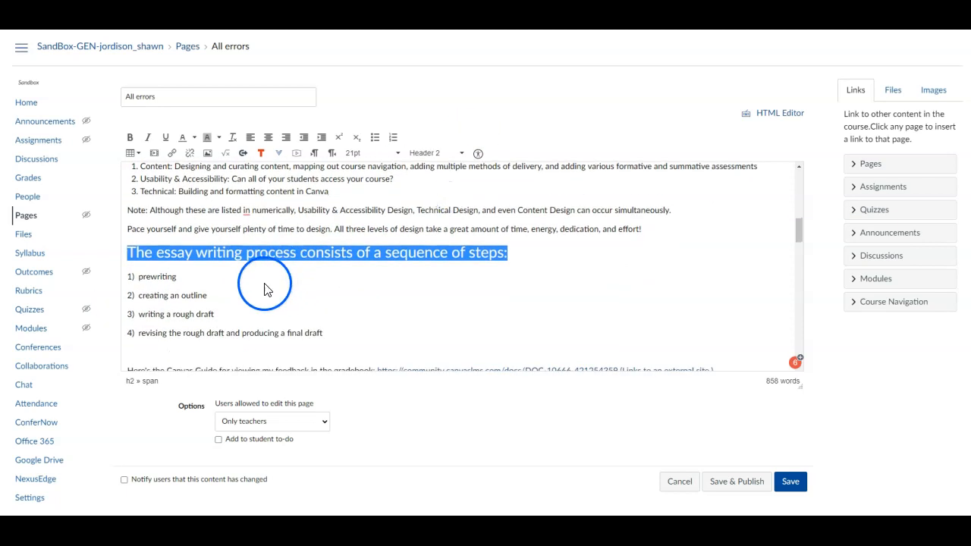
Step: Turn the four essay writing steps, from prewriting to the final draft, into a numbered list
{"action": "left_click", "coordinate": [324, 332]}
{"action": "left_click_drag", "start_coordinate": [325, 332], "coordinate": [125, 290]}
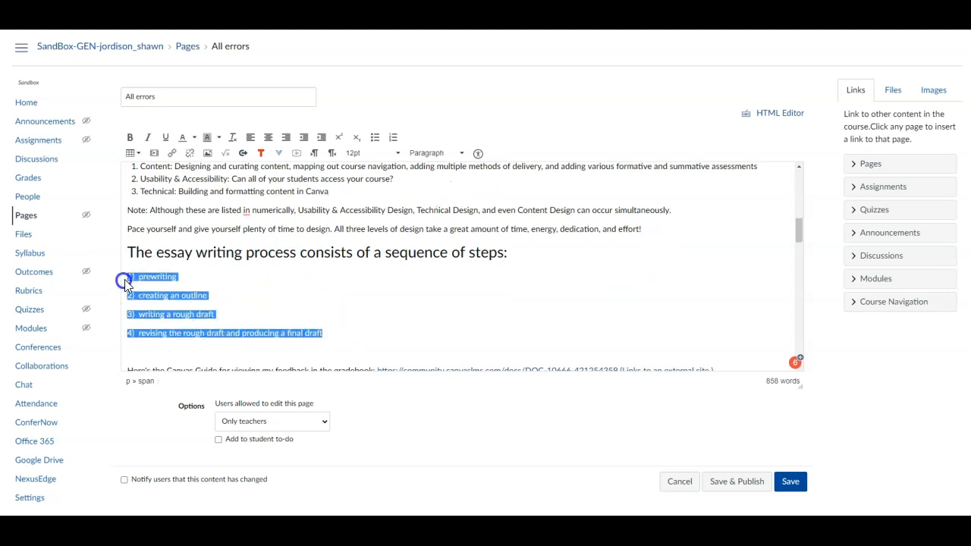
{"action": "left_click", "coordinate": [392, 136]}
Step: Delete the leftover typed numbers at the start of the essay writing list items
{"action": "left_click", "coordinate": [184, 303]}
{"action": "left_click", "coordinate": [153, 275]}
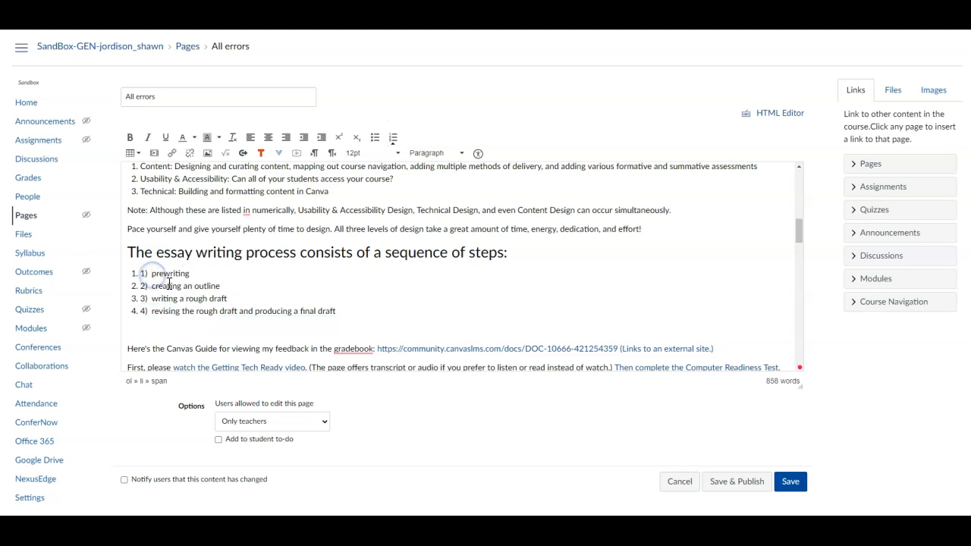
{"action": "key", "text": "BackSpace"}
{"action": "key", "text": "BackSpace"}
{"action": "key", "text": "BackSpace"}
{"action": "left_click", "coordinate": [153, 287]}
{"action": "key", "text": "BackSpace"}
{"action": "key", "text": "BackSpace"}
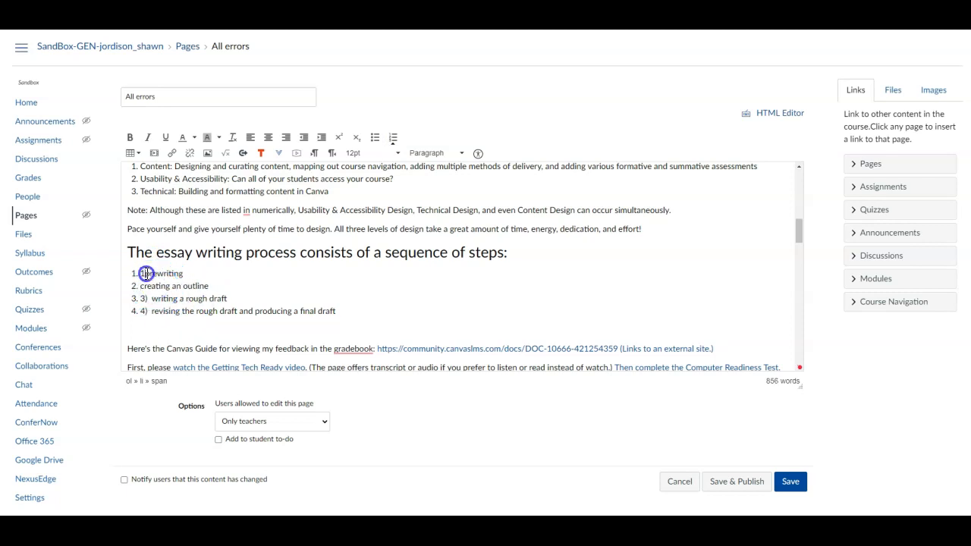
{"action": "left_click", "coordinate": [152, 311]}
{"action": "key", "text": "BackSpace"}
{"action": "key", "text": "BackSpace"}
{"action": "key", "text": "BackSpace"}
{"action": "key", "text": "BackSpace"}
Step: Delete the blank line between the essay writing list and the Canvas Guide sentence
{"action": "left_click", "coordinate": [154, 305]}
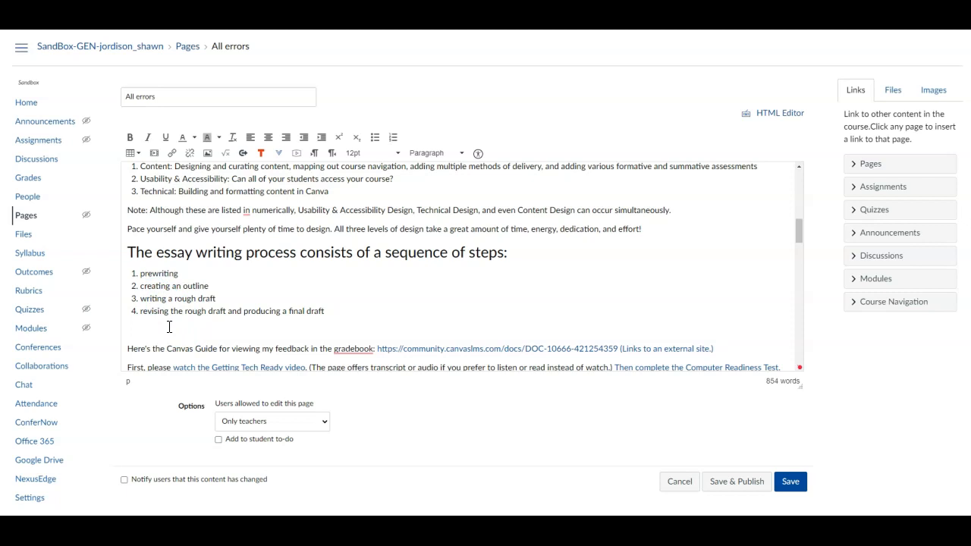
{"action": "key", "text": "Delete"}
{"action": "scroll", "coordinate": [152, 334], "scroll_direction": "down", "scroll_amount": 3}
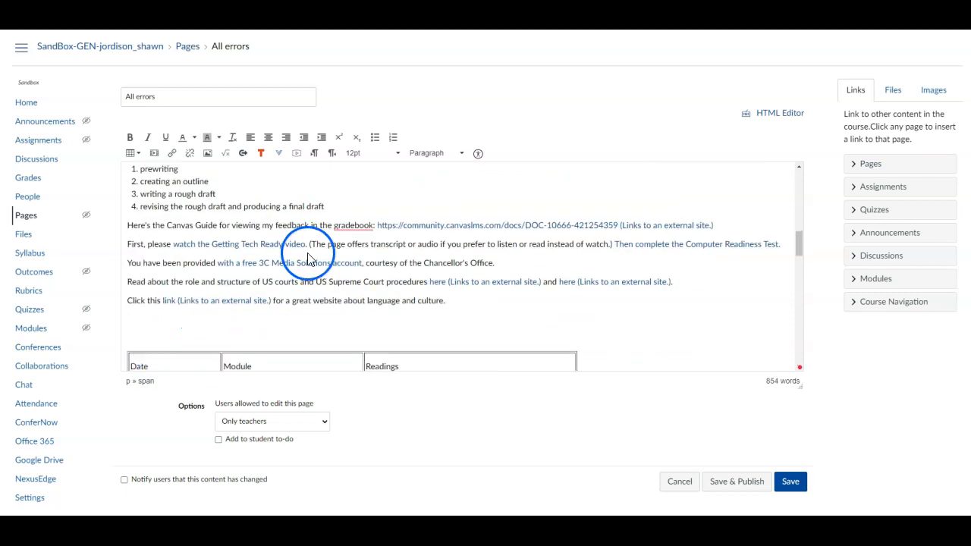
{"action": "scroll", "coordinate": [297, 238], "scroll_direction": "up", "scroll_amount": 1}
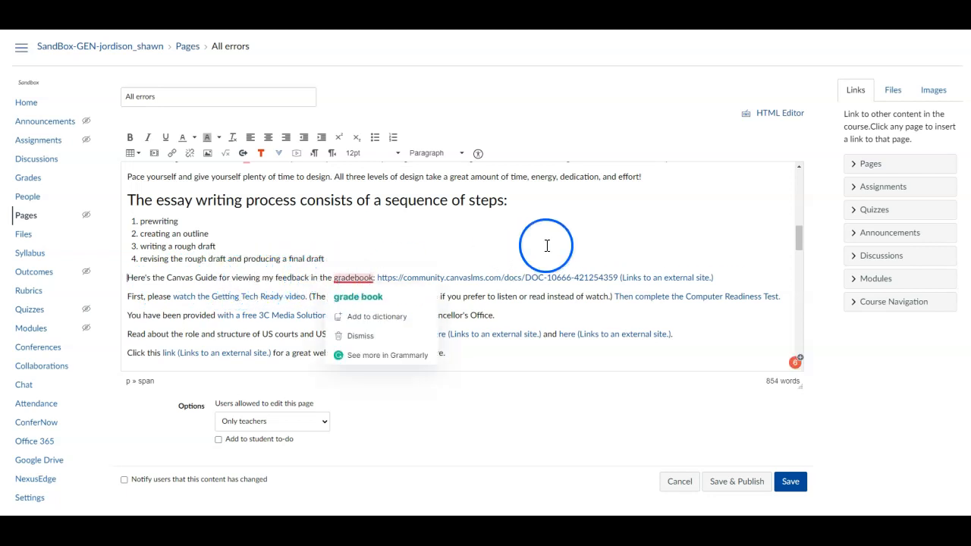
{"action": "left_click_drag", "start_coordinate": [619, 278], "coordinate": [439, 279]}
{"action": "left_click_drag", "start_coordinate": [377, 277], "coordinate": [378, 278]}
{"action": "left_click", "coordinate": [459, 251]}
{"action": "left_click", "coordinate": [371, 277]}
{"action": "left_click_drag", "start_coordinate": [282, 277], "coordinate": [274, 278]}
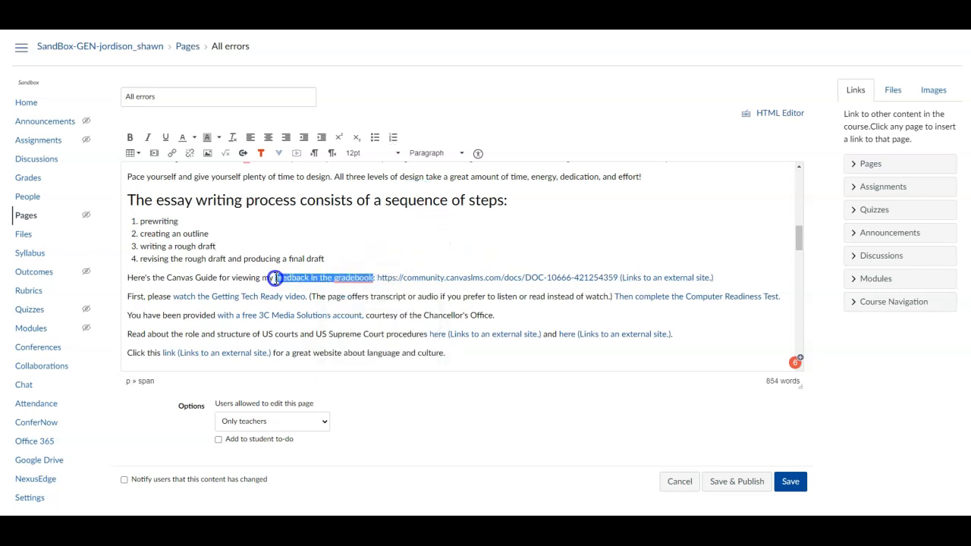
{"action": "left_click", "coordinate": [174, 155]}
{"action": "key", "text": "ctrl+v"}
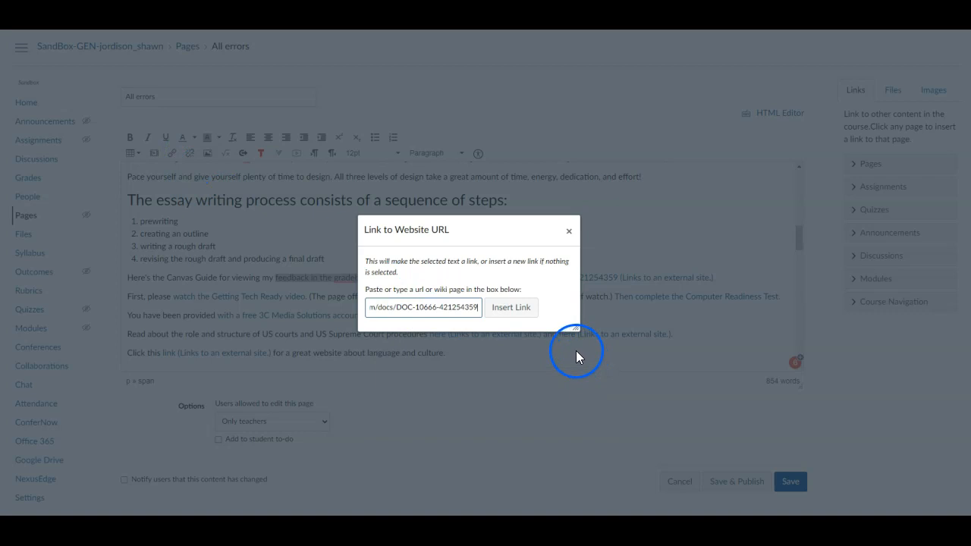
{"action": "left_click", "coordinate": [511, 311]}
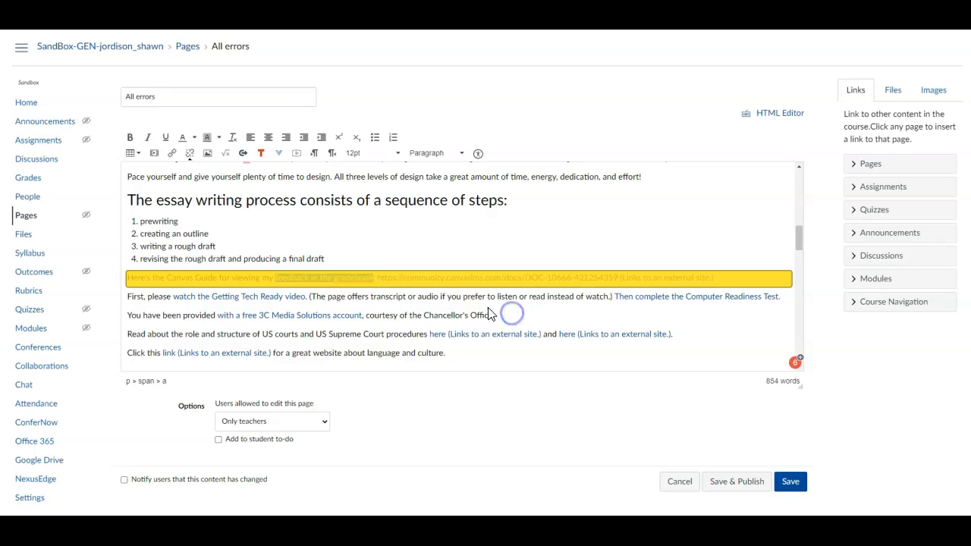
{"action": "left_click", "coordinate": [343, 281]}
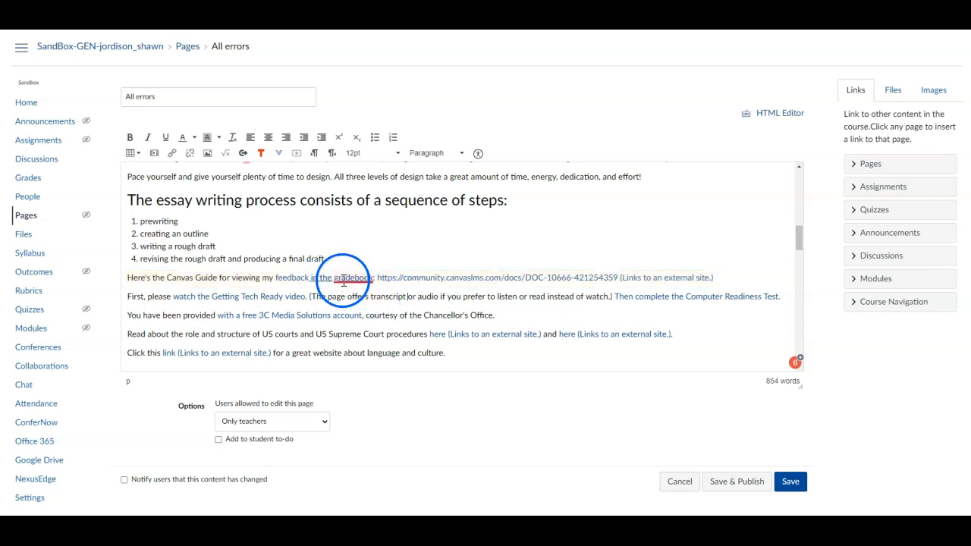
Step: End the Canvas Guide sentence with a period after "gradebook" and delete the colon, raw web address and external-site note
{"action": "left_click", "coordinate": [376, 277]}
{"action": "type", "text": "."}
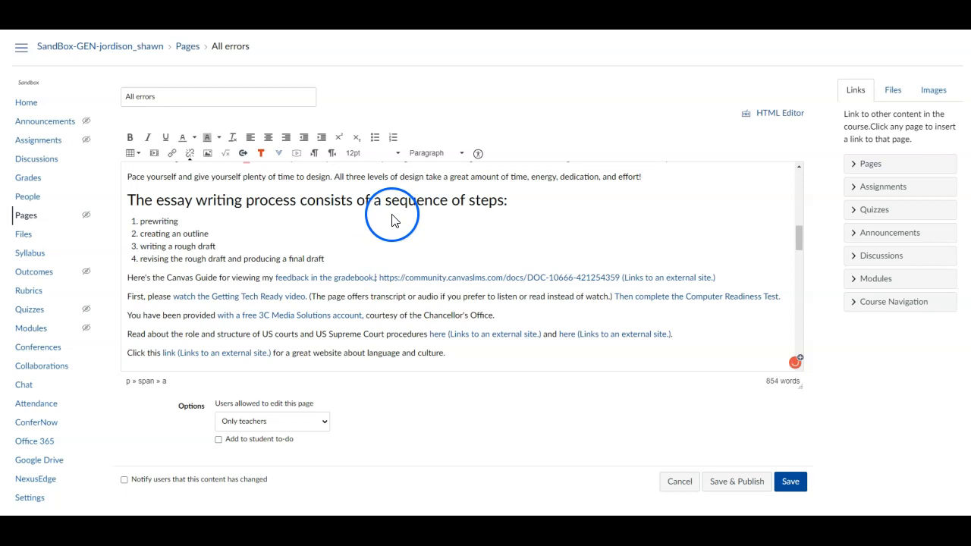
{"action": "key", "text": "Delete"}
{"action": "key", "text": "Delete"}
{"action": "key", "text": "Delete"}
{"action": "key", "text": "Delete"}
{"action": "key", "text": "Delete"}
{"action": "key", "text": "Delete"}
{"action": "key", "text": "Delete"}
{"action": "key", "text": "Delete"}
{"action": "key", "text": "Delete"}
{"action": "key", "text": "Delete"}
{"action": "key", "text": "Delete"}
{"action": "key", "text": "Delete"}
{"action": "key", "text": "Delete"}
{"action": "key", "text": "Delete"}
{"action": "key", "text": "Delete"}
{"action": "key", "text": "Delete"}
{"action": "key", "text": "Delete"}
{"action": "key", "text": "Delete"}
{"action": "key", "text": "Delete"}
{"action": "key", "text": "Delete"}
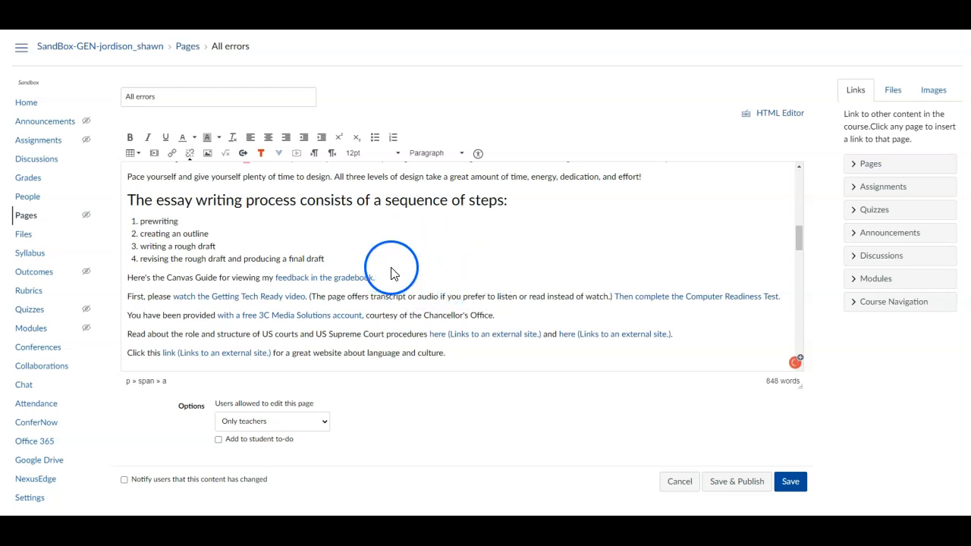
Step: Insert the word "procedures" after "US courts" in the sentence about the role and structure of the courts
{"action": "left_click", "coordinate": [371, 334]}
{"action": "left_click", "coordinate": [436, 336]}
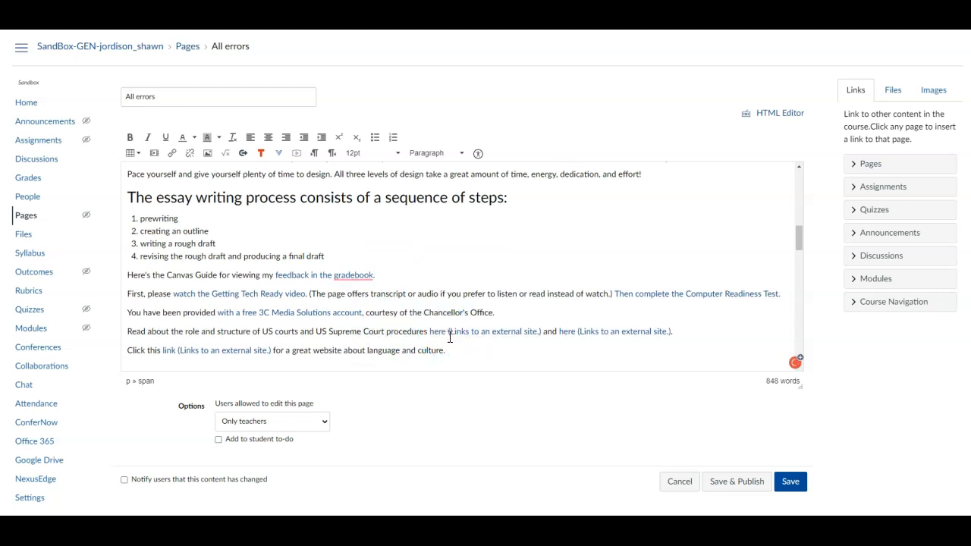
{"action": "scroll", "coordinate": [444, 334], "scroll_direction": "down", "scroll_amount": 1}
{"action": "left_click", "coordinate": [438, 285]}
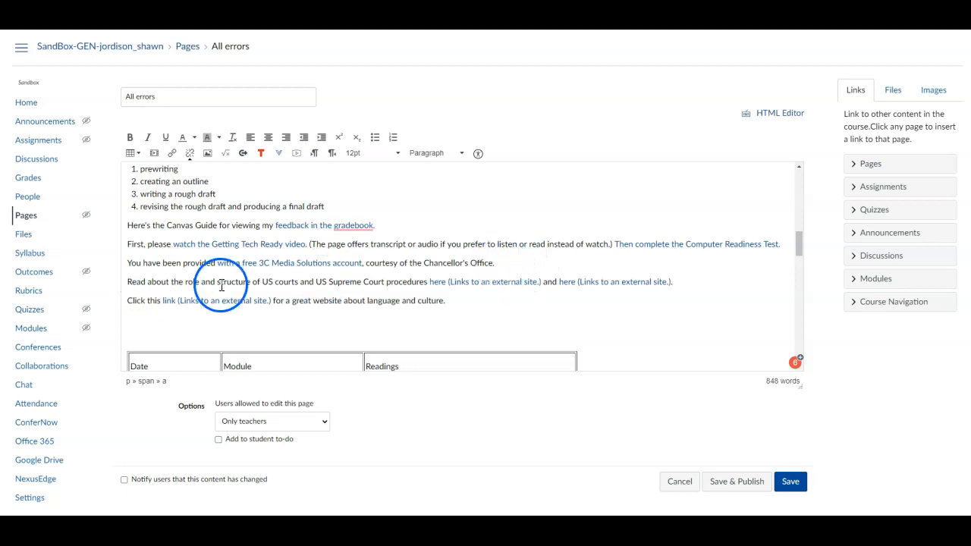
{"action": "double_click", "coordinate": [163, 283]}
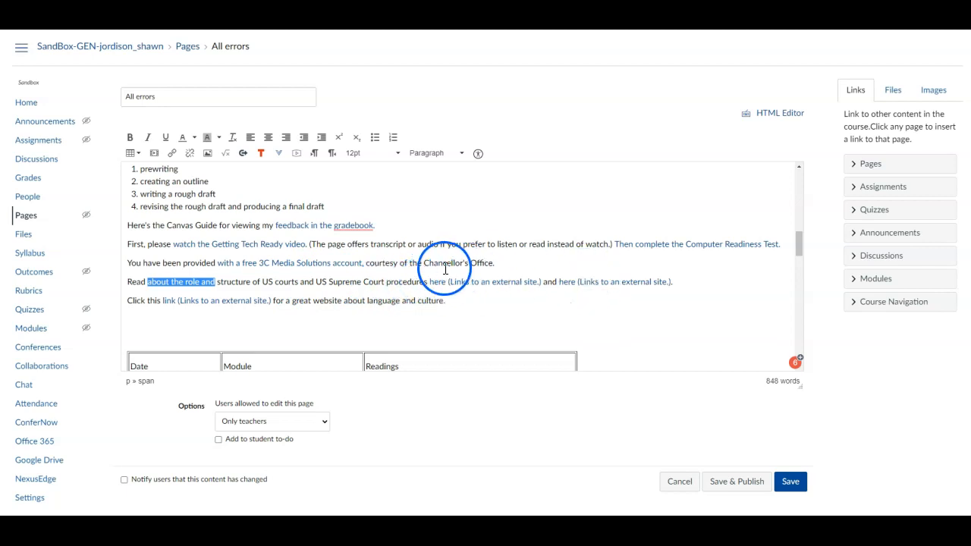
{"action": "left_click", "coordinate": [298, 282]}
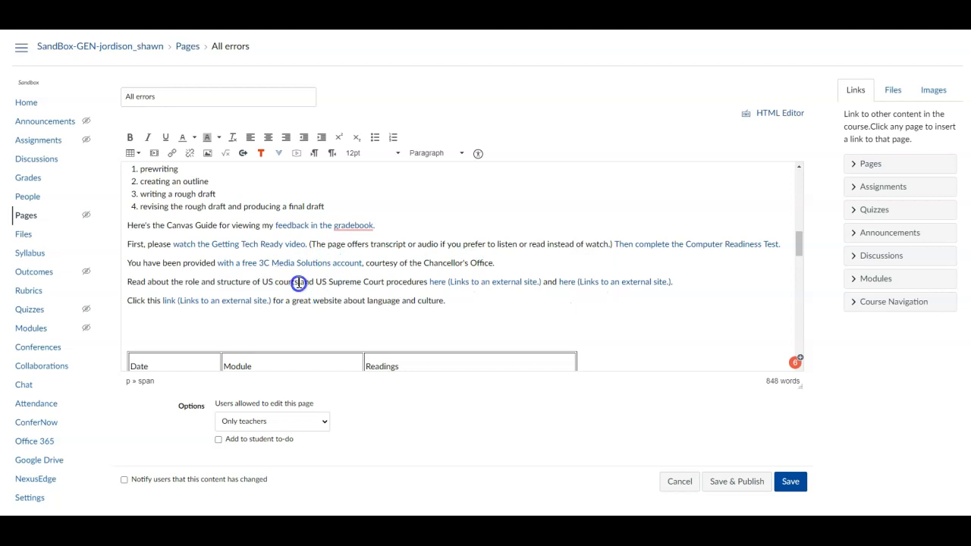
{"action": "type", "text": "proces"}
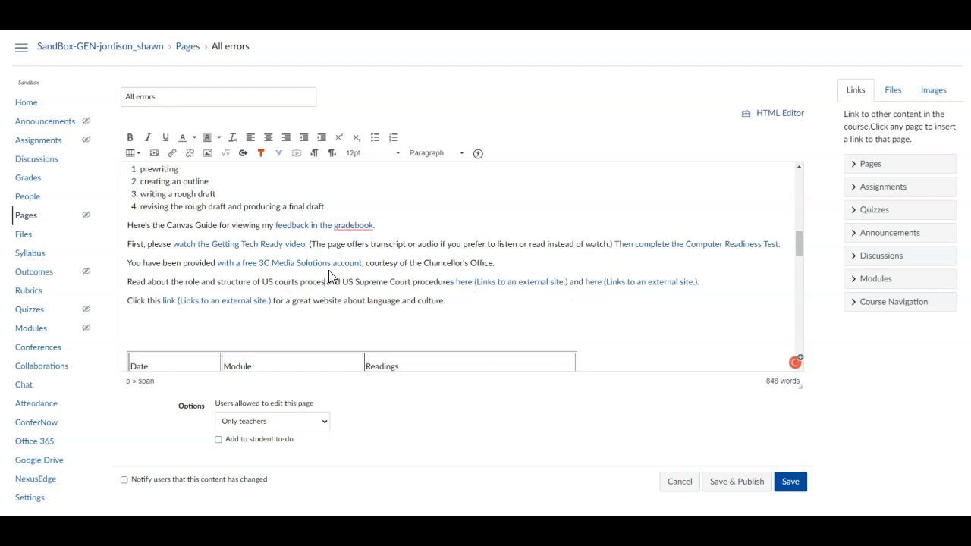
{"action": "key", "text": "BackSpace"}
{"action": "type", "text": "cedures"}
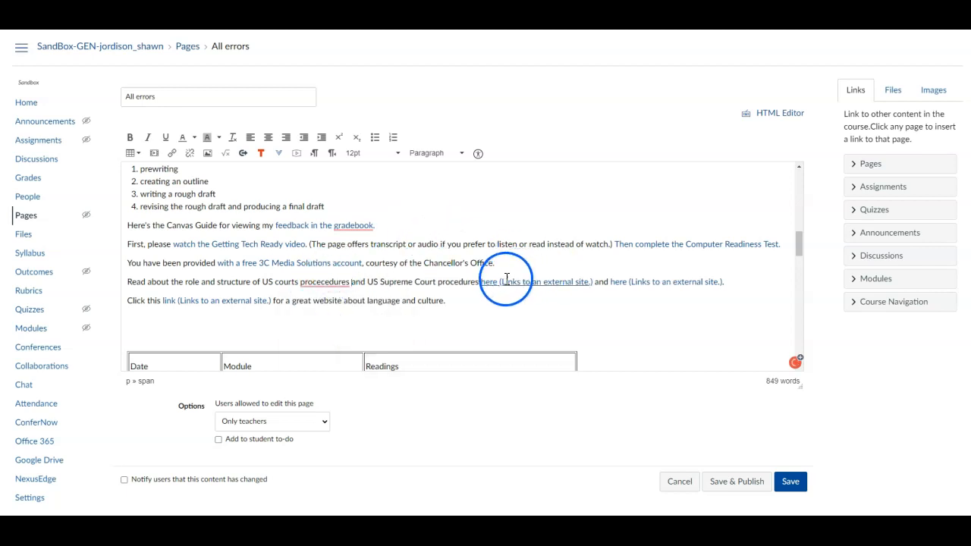
{"action": "mouse_move", "coordinate": [321, 282]}
{"action": "left_click", "coordinate": [334, 298]}
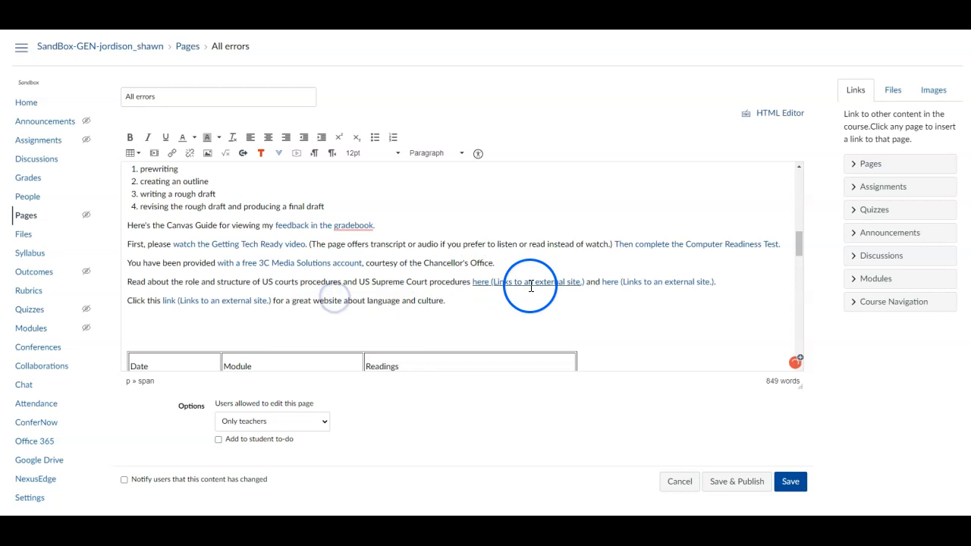
Step: Copy the address of the first "here" link, ending in court-role-and-structure, and link the words "US courts procedures" to it
{"action": "left_click", "coordinate": [500, 283]}
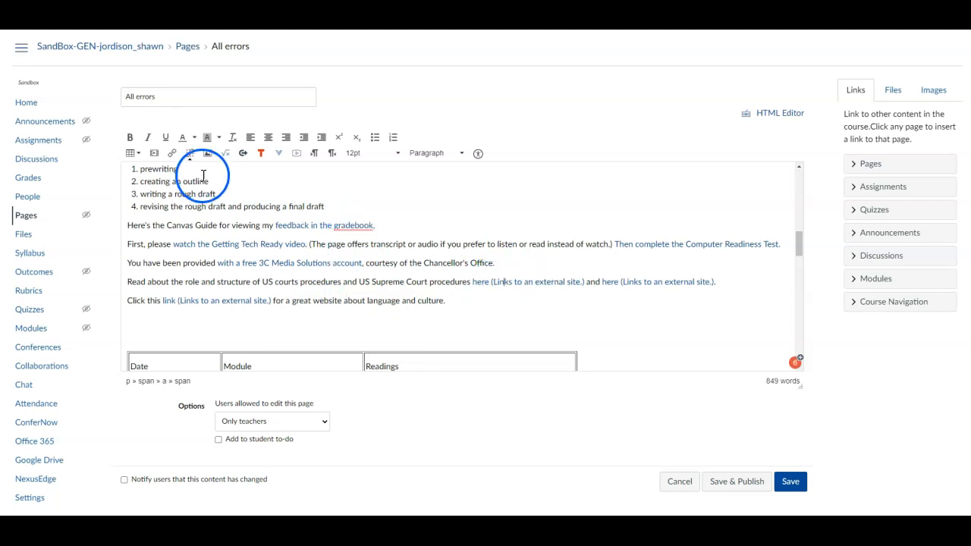
{"action": "left_click", "coordinate": [172, 154]}
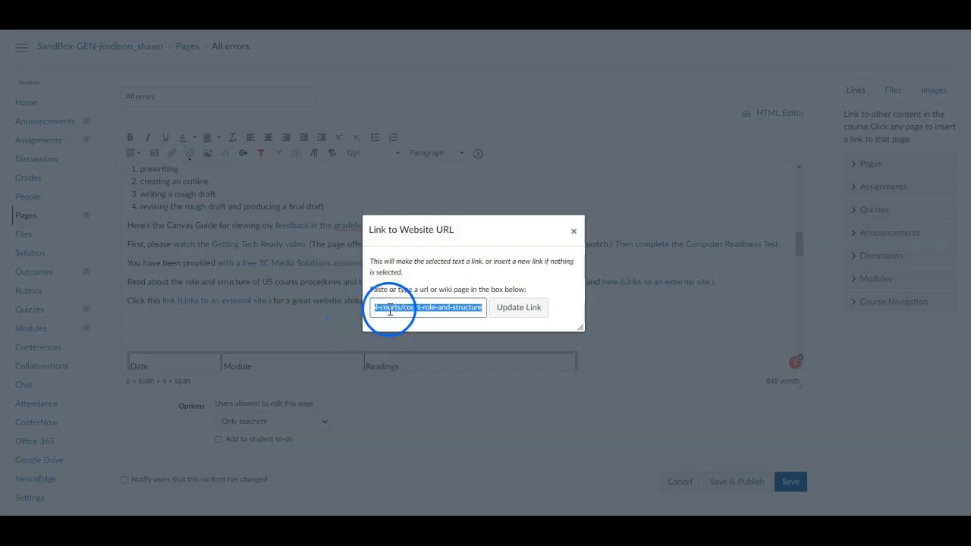
{"action": "left_click", "coordinate": [573, 232]}
{"action": "left_click_drag", "start_coordinate": [341, 282], "coordinate": [331, 278]}
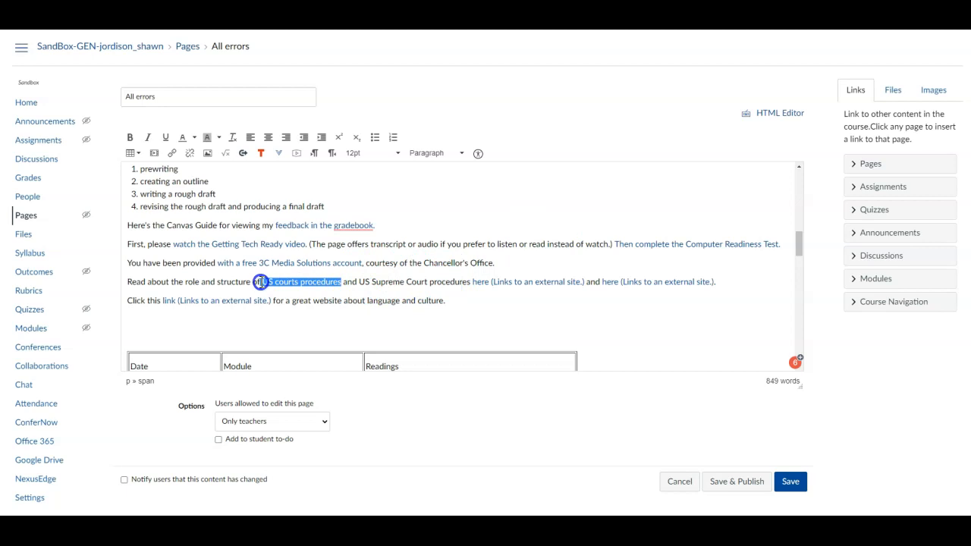
{"action": "left_click", "coordinate": [171, 152]}
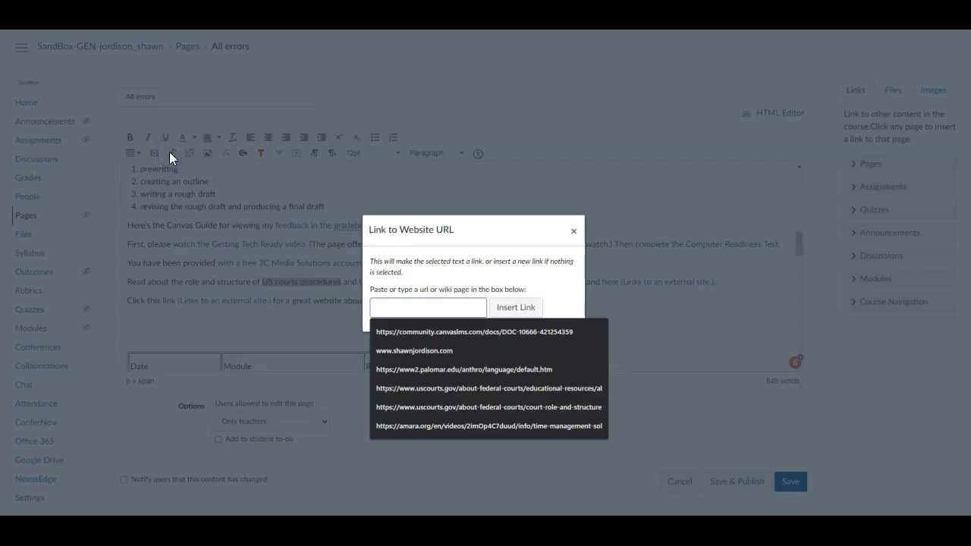
{"action": "key", "text": "Escape"}
{"action": "left_click", "coordinate": [522, 311]}
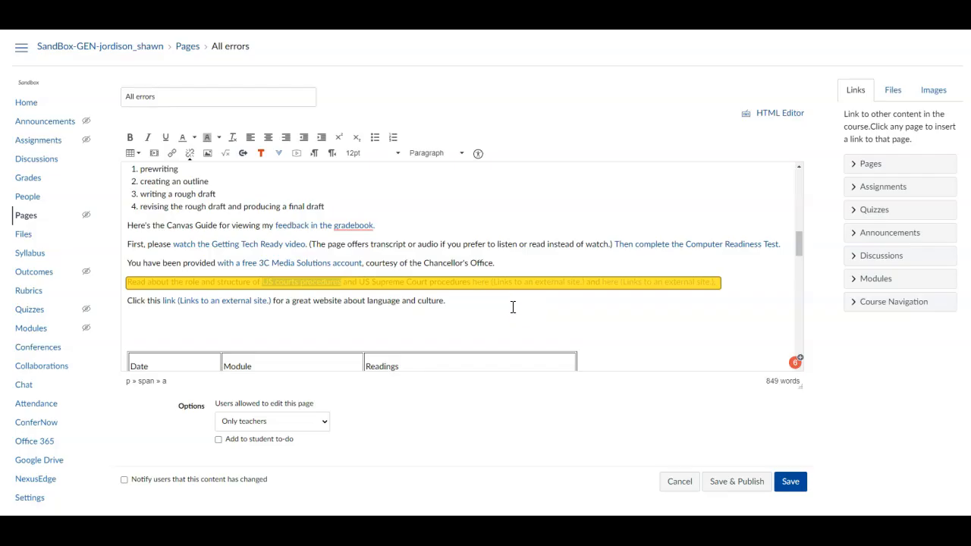
{"action": "left_click", "coordinate": [417, 302]}
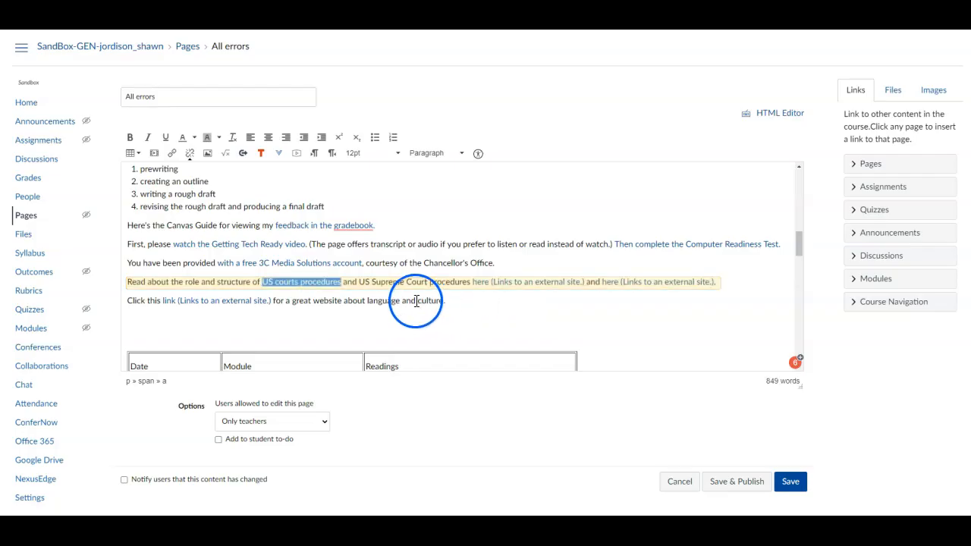
Step: Copy the address of the second "here" link and link the words "US Supreme Court procedures" to it
{"action": "left_click", "coordinate": [632, 282]}
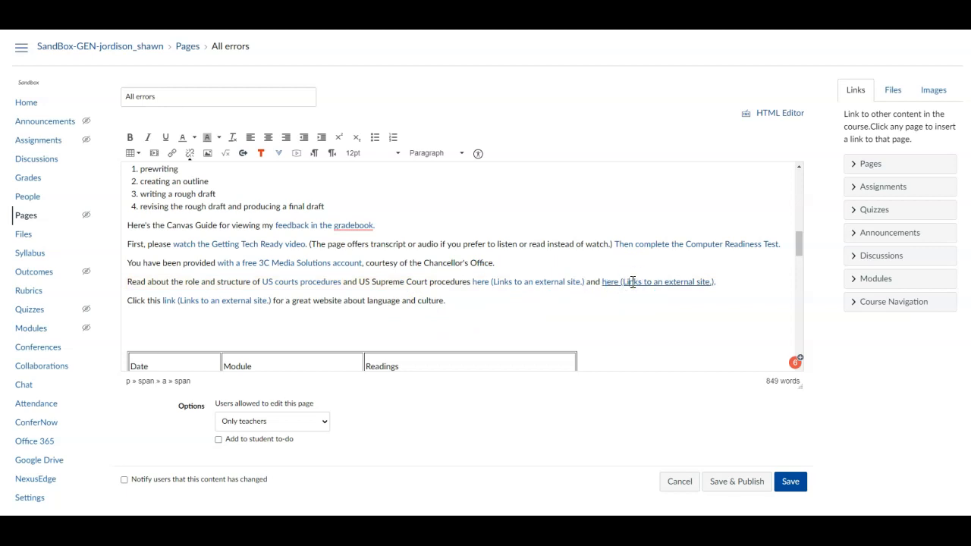
{"action": "left_click", "coordinate": [172, 153]}
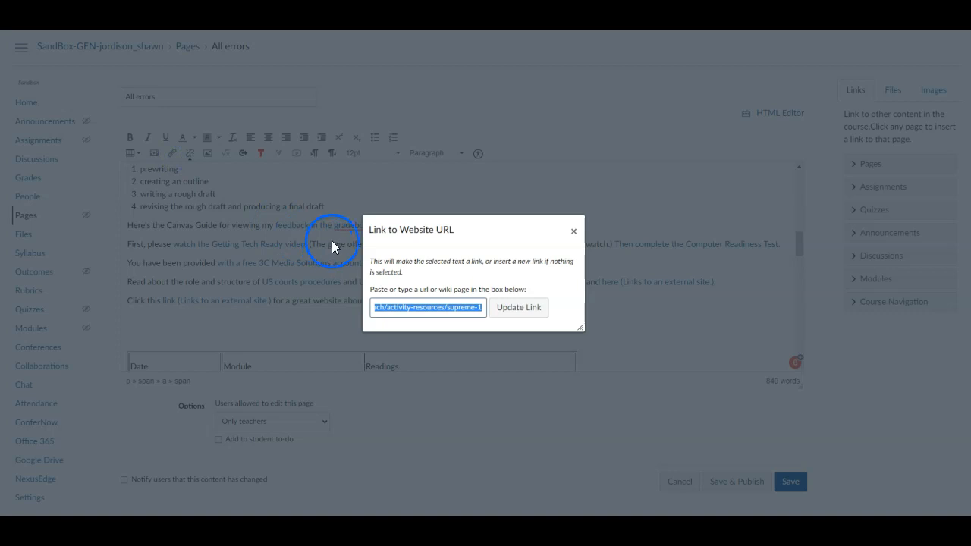
{"action": "left_click", "coordinate": [573, 231]}
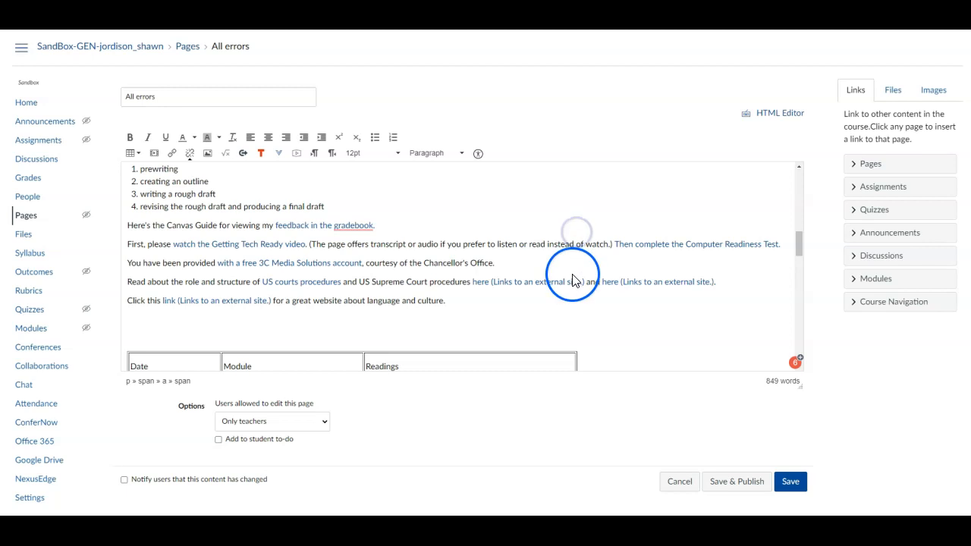
{"action": "left_click", "coordinate": [458, 281]}
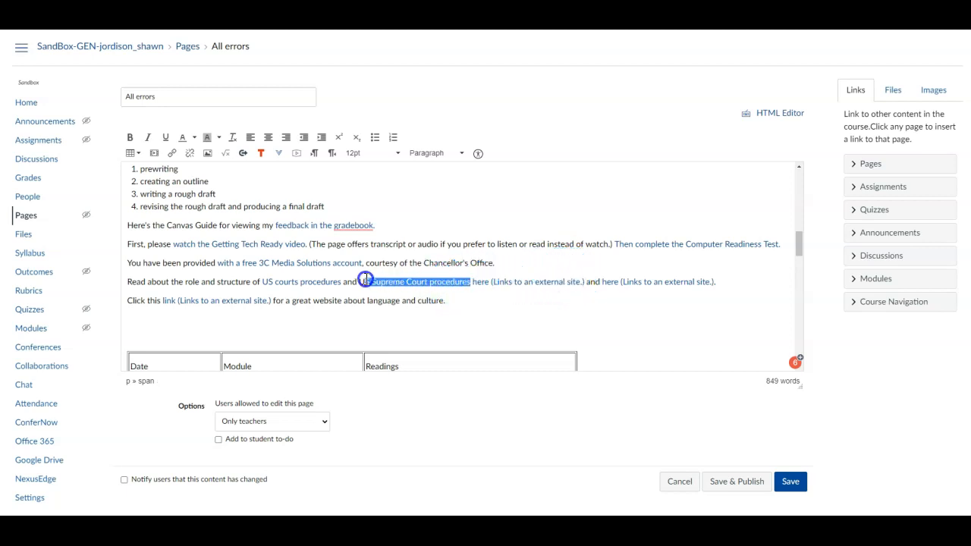
{"action": "left_click_drag", "start_coordinate": [359, 281], "coordinate": [359, 281]}
{"action": "left_click", "coordinate": [173, 153]}
{"action": "key", "text": "ctrl+v"}
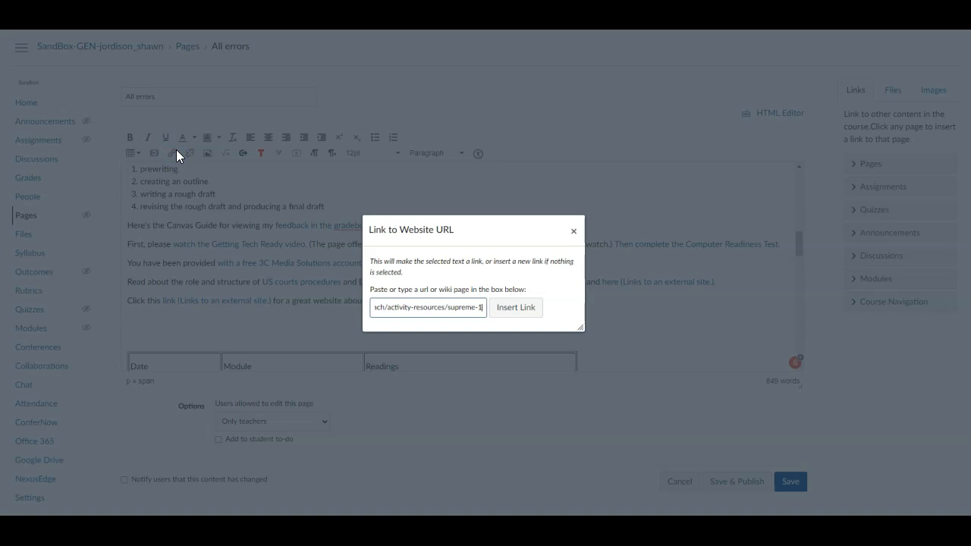
{"action": "left_click", "coordinate": [513, 314]}
Step: Delete both "here (Links to an external site.)" links from the courts sentence and end it with a period
{"action": "left_click", "coordinate": [494, 282]}
{"action": "left_click", "coordinate": [494, 283]}
{"action": "left_click", "coordinate": [480, 284]}
{"action": "left_click_drag", "start_coordinate": [479, 285], "coordinate": [711, 288]}
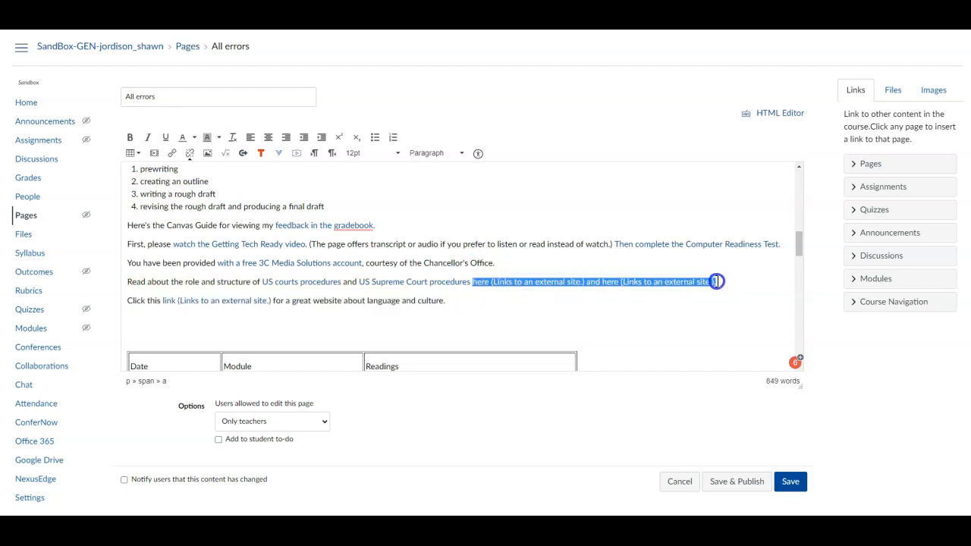
{"action": "key", "text": "Delete"}
{"action": "type", "text": "."}
Step: Add a new line reading "Additional Resources about languages and culture" below the courts sentence
{"action": "left_click", "coordinate": [292, 301]}
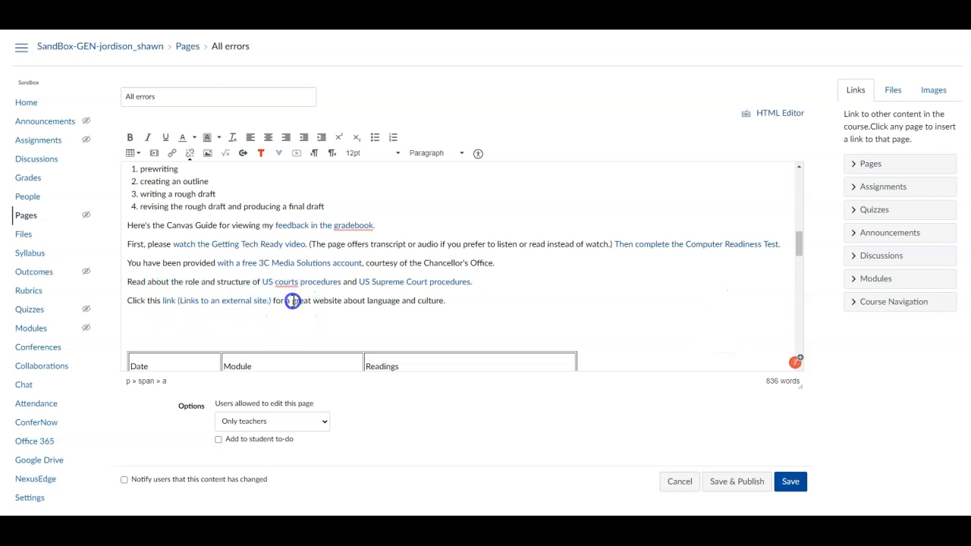
{"action": "left_click", "coordinate": [491, 281]}
{"action": "key", "text": "Return"}
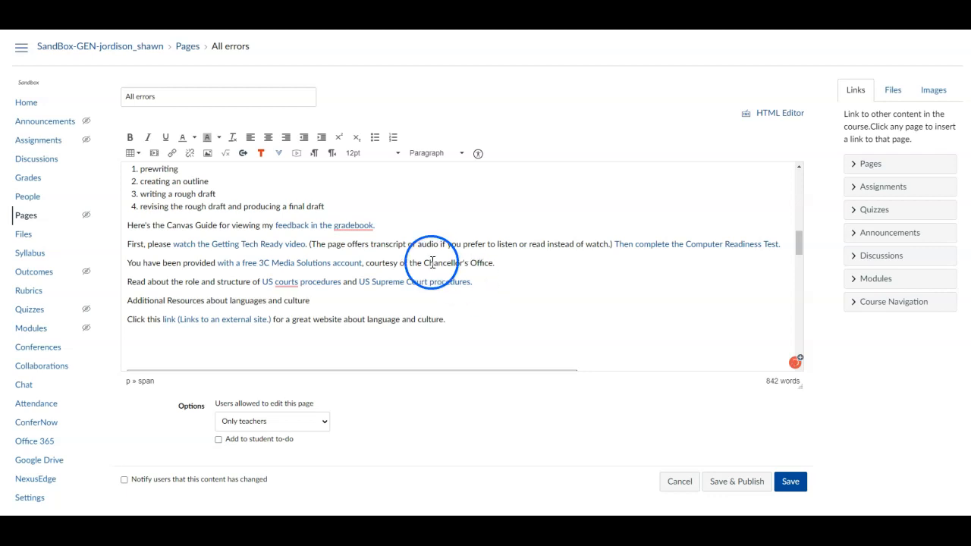
Step: Copy the address of the "Click this link" link and link the line "Additional Resources about languages and culture" to it
{"action": "left_click", "coordinate": [195, 320]}
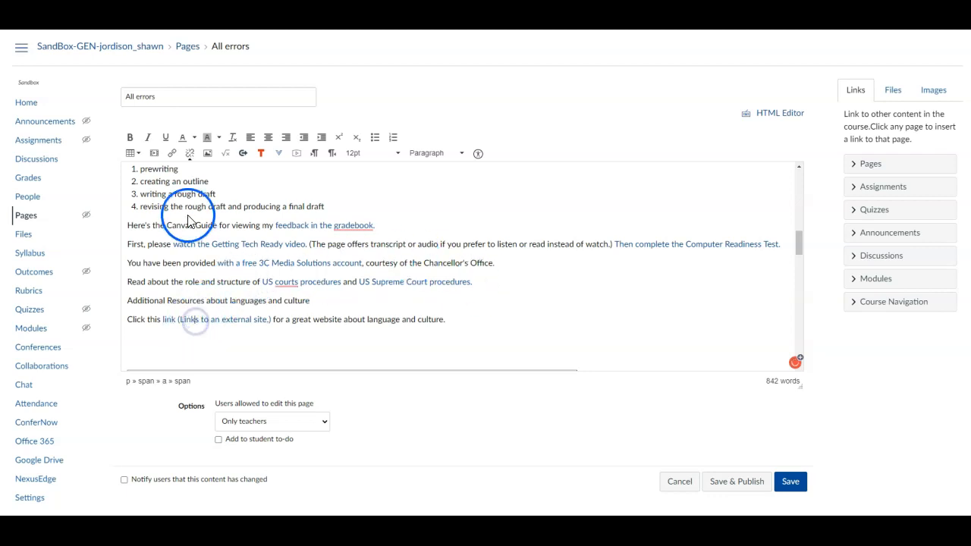
{"action": "left_click", "coordinate": [172, 155]}
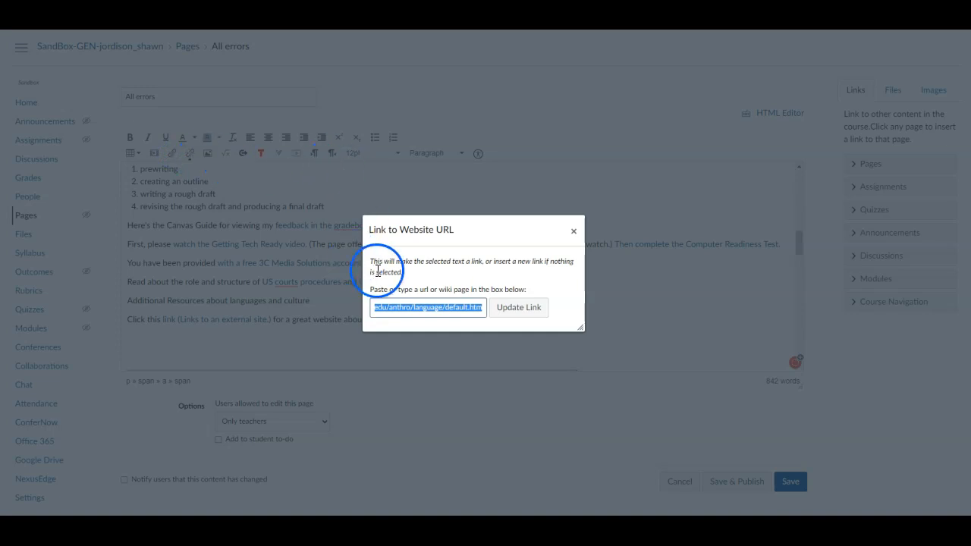
{"action": "left_click", "coordinate": [573, 231]}
{"action": "left_click_drag", "start_coordinate": [321, 302], "coordinate": [114, 301]}
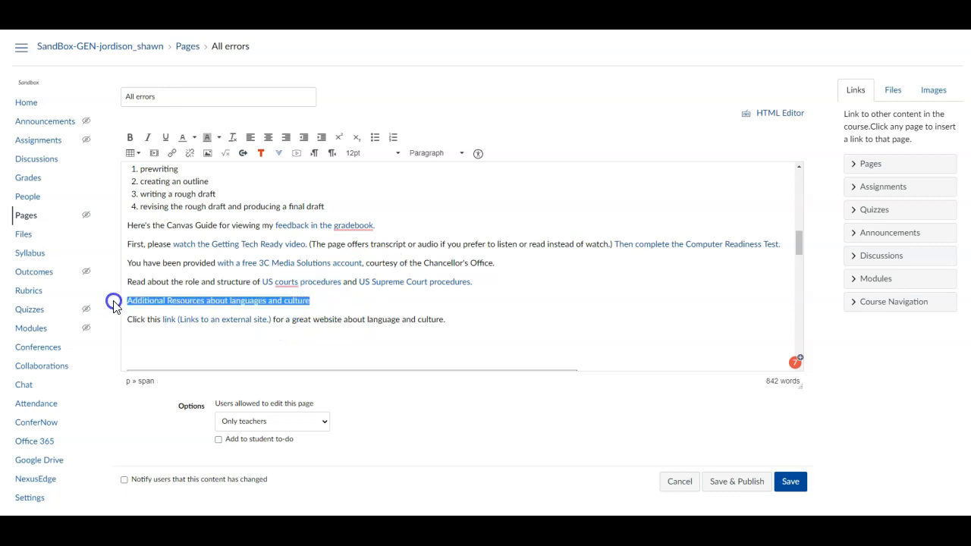
{"action": "left_click", "coordinate": [172, 153]}
{"action": "left_click", "coordinate": [401, 294]}
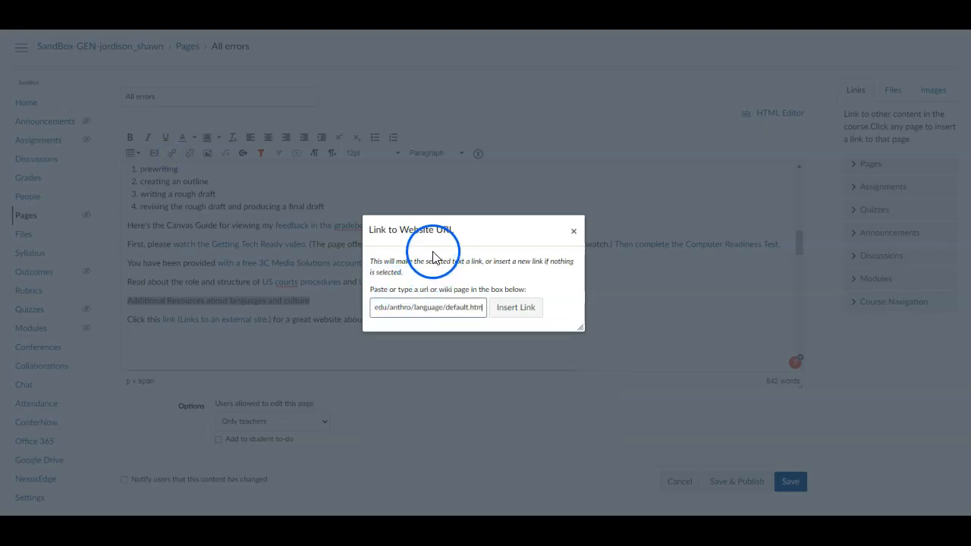
{"action": "left_click", "coordinate": [511, 311]}
{"action": "left_click", "coordinate": [343, 307]}
Step: Delete the old "Click this link" sentence about language and culture and one blank line above the schedule table
{"action": "left_click", "coordinate": [452, 319]}
{"action": "left_click_drag", "start_coordinate": [451, 319], "coordinate": [133, 326]}
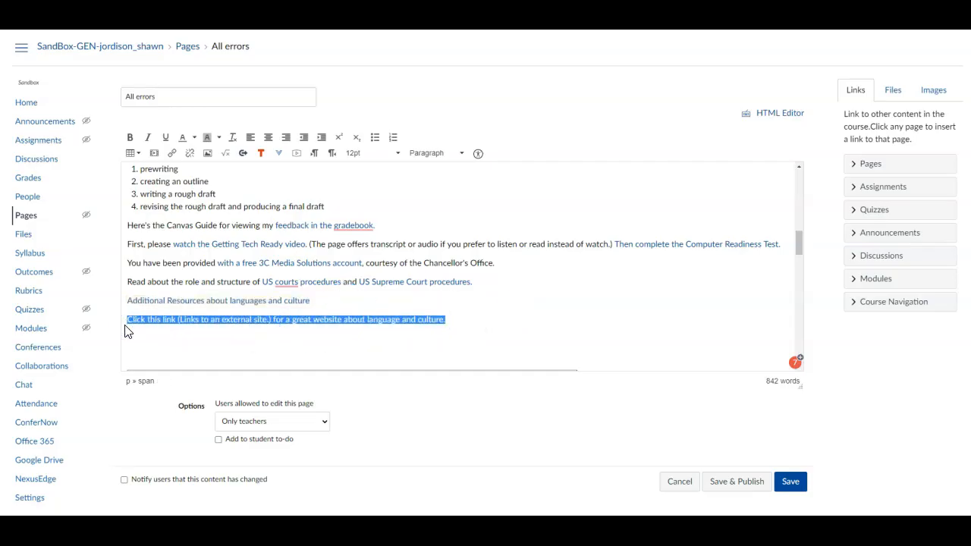
{"action": "key", "text": "Delete"}
{"action": "left_click", "coordinate": [433, 333]}
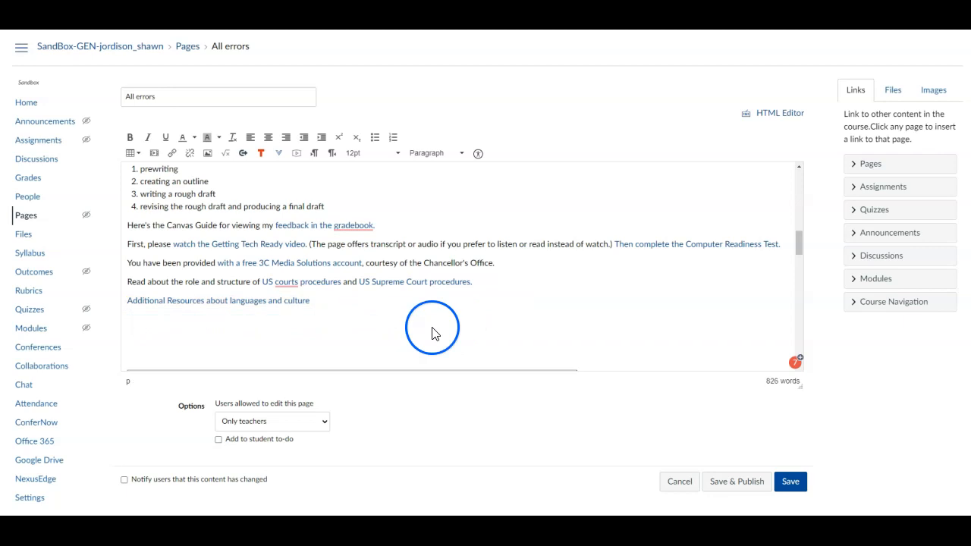
{"action": "key", "text": "Delete"}
{"action": "scroll", "coordinate": [425, 325], "scroll_direction": "down", "scroll_amount": 1}
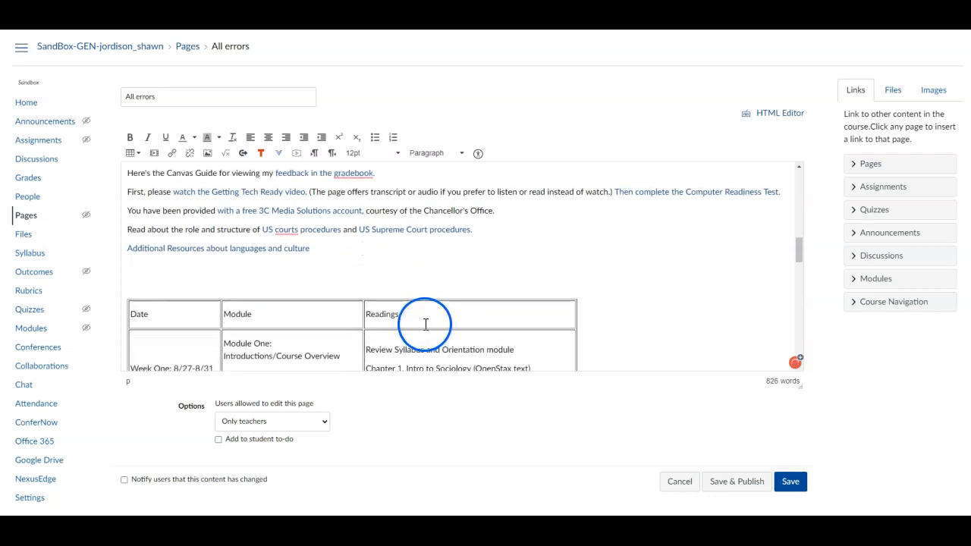
Step: Review the schedule table's header row and weekly rows, down to the performer photo above "Example 2"
{"action": "scroll", "coordinate": [486, 315], "scroll_direction": "down", "scroll_amount": 1}
{"action": "scroll", "coordinate": [576, 276], "scroll_direction": "down", "scroll_amount": 1}
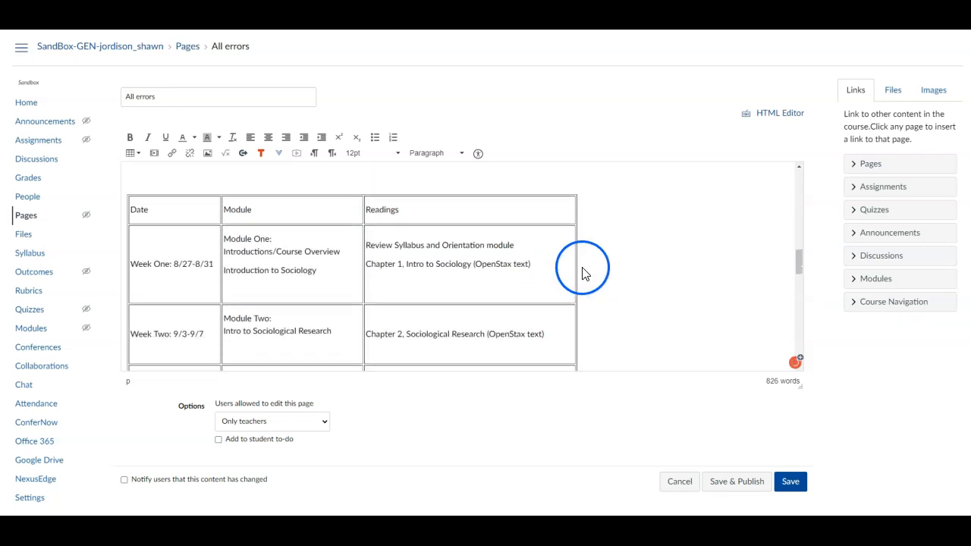
{"action": "scroll", "coordinate": [546, 258], "scroll_direction": "down", "scroll_amount": 4}
{"action": "scroll", "coordinate": [232, 227], "scroll_direction": "up", "scroll_amount": 2}
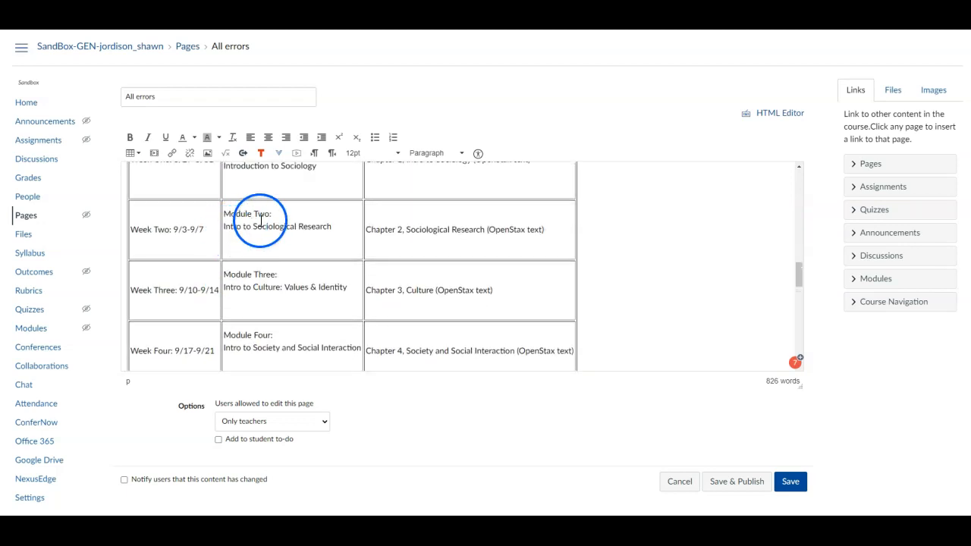
{"action": "scroll", "coordinate": [260, 220], "scroll_direction": "up", "scroll_amount": 2}
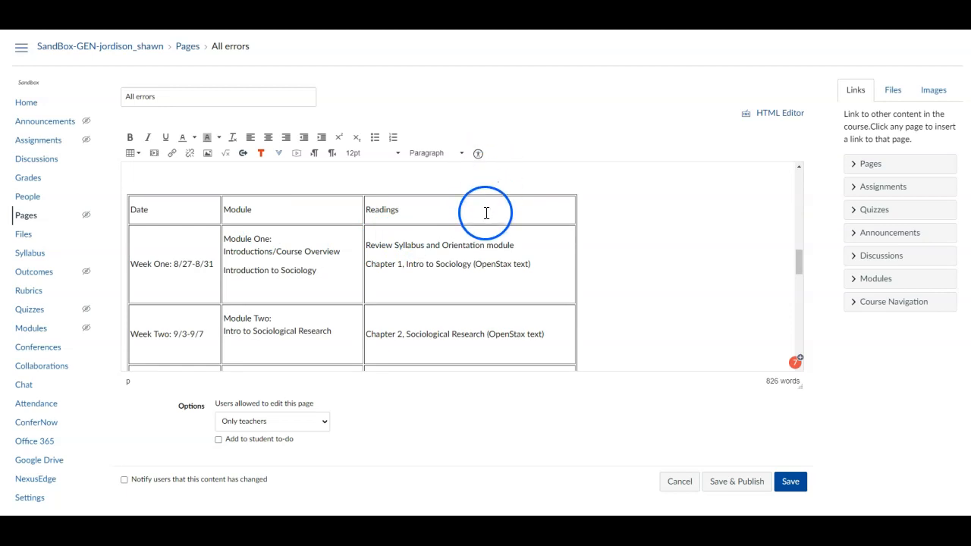
{"action": "scroll", "coordinate": [466, 227], "scroll_direction": "down", "scroll_amount": 8}
{"action": "scroll", "coordinate": [419, 227], "scroll_direction": "down", "scroll_amount": 2}
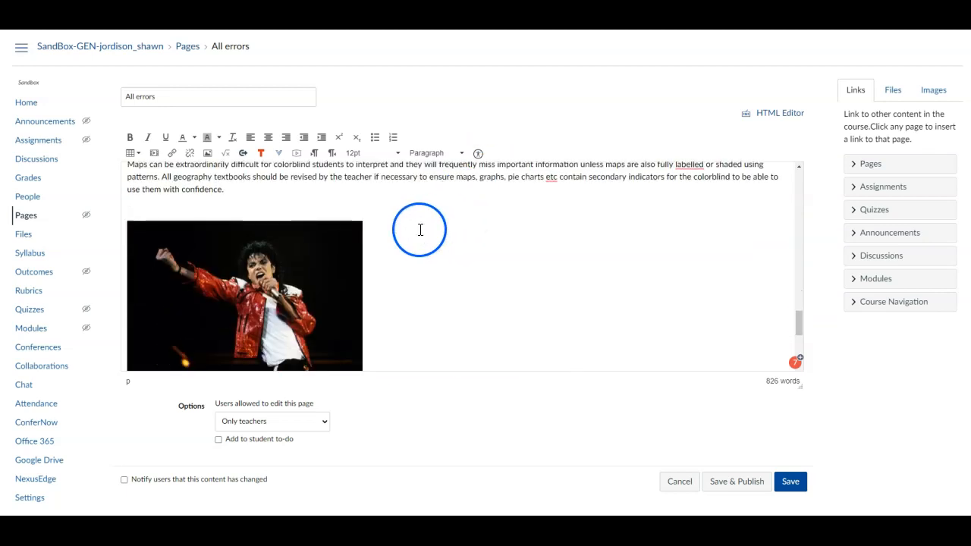
Step: Replace the alt text of the performer photo above "Example 2" with "Michael Jackson"
{"action": "left_click", "coordinate": [298, 259]}
{"action": "scroll", "coordinate": [412, 258], "scroll_direction": "down", "scroll_amount": 1}
{"action": "left_click", "coordinate": [464, 260]}
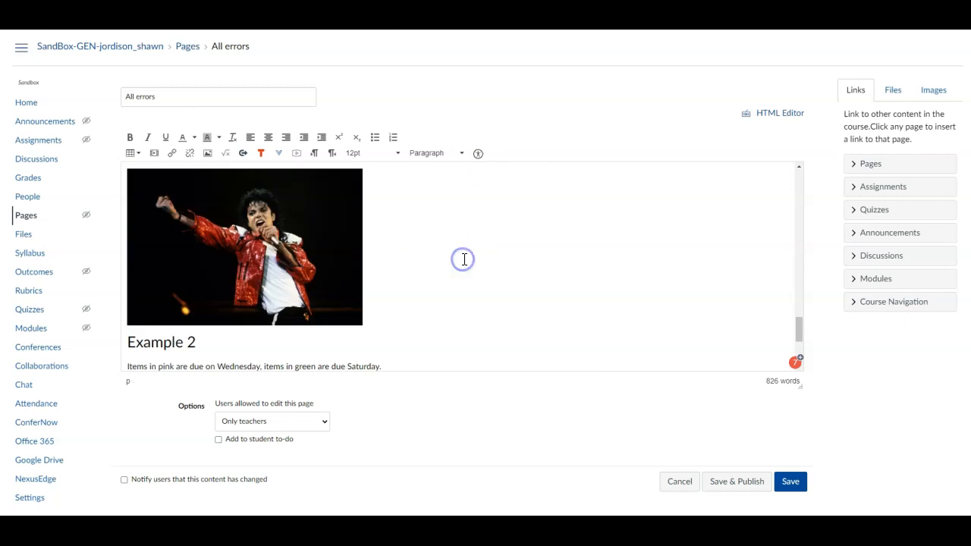
{"action": "scroll", "coordinate": [414, 262], "scroll_direction": "up", "scroll_amount": 1}
{"action": "left_click", "coordinate": [275, 259]}
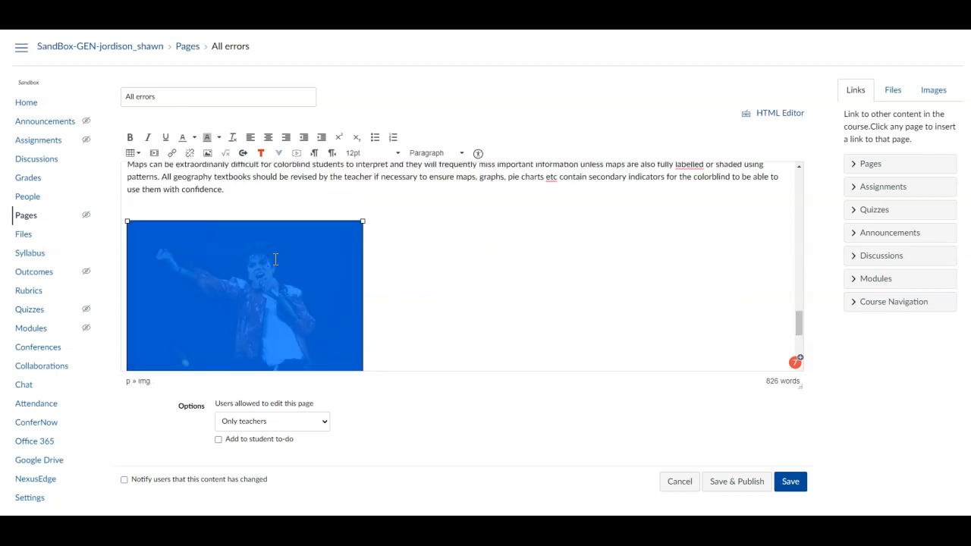
{"action": "left_click", "coordinate": [207, 152]}
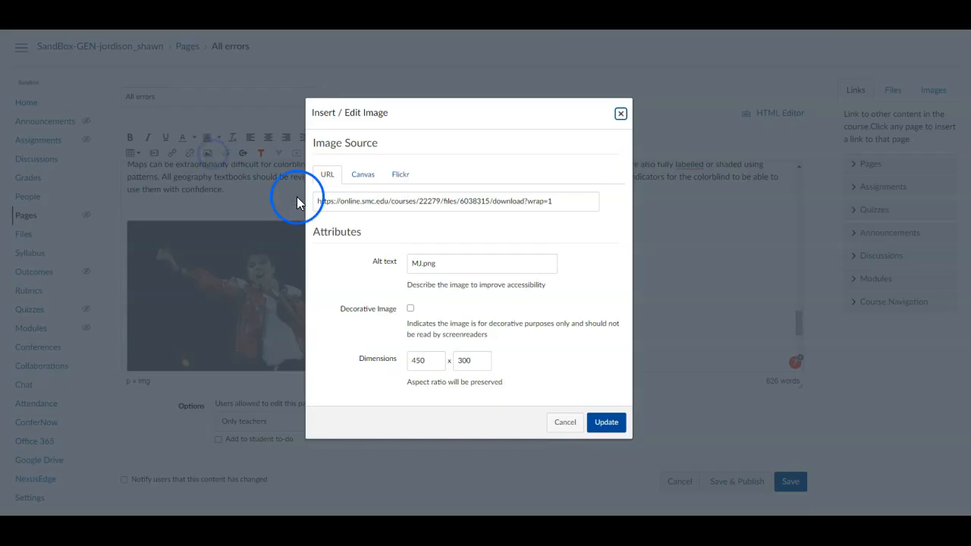
{"action": "left_click_drag", "start_coordinate": [444, 262], "coordinate": [358, 259]}
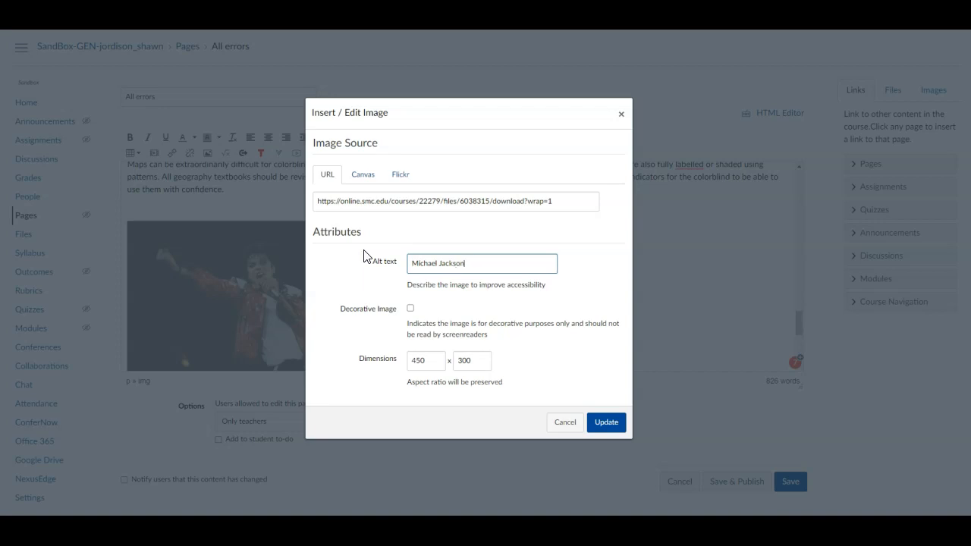
{"action": "left_click", "coordinate": [607, 423]}
Step: Run the accessibility check on the page and merge the adjacent "feedback" and "in the gradebook." links
{"action": "scroll", "coordinate": [444, 245], "scroll_direction": "down", "scroll_amount": 3}
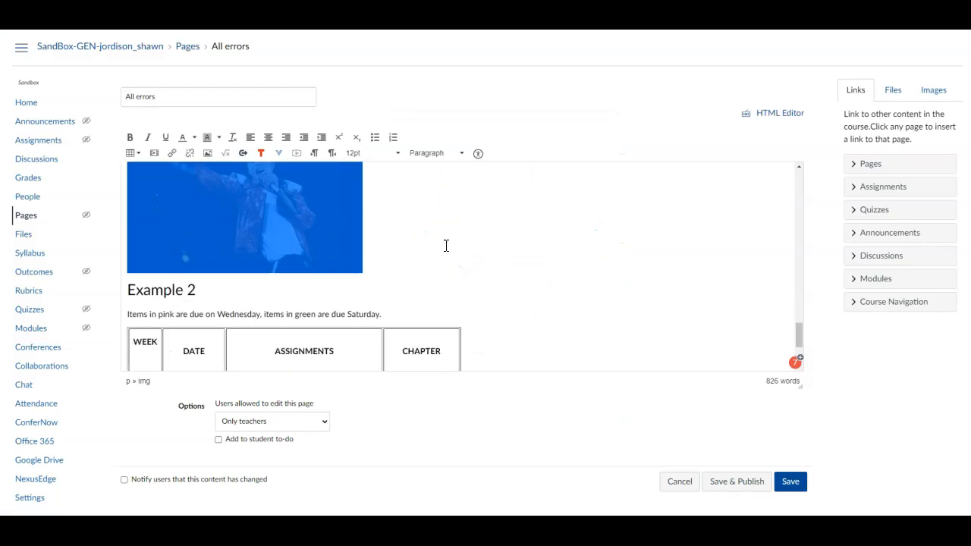
{"action": "scroll", "coordinate": [444, 247], "scroll_direction": "down", "scroll_amount": 3}
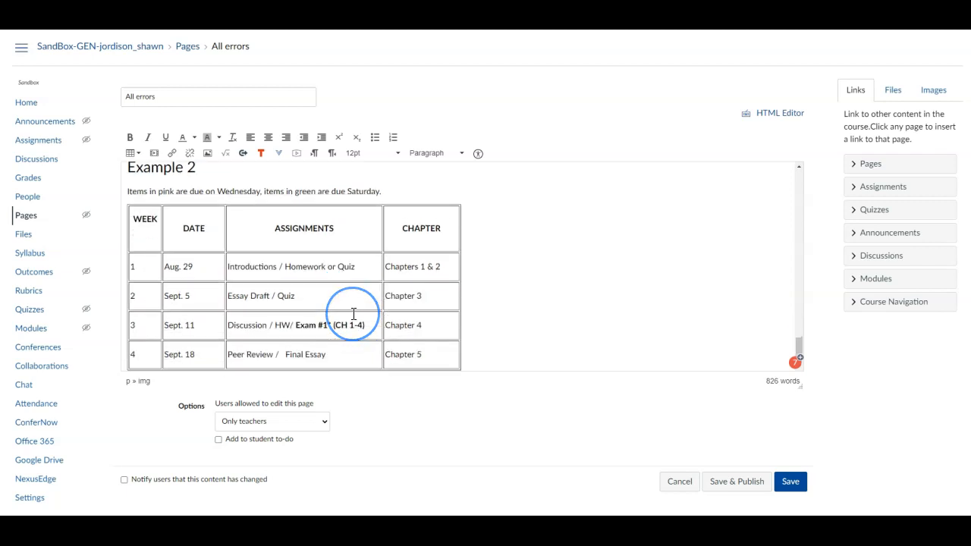
{"action": "scroll", "coordinate": [353, 311], "scroll_direction": "up", "scroll_amount": 3}
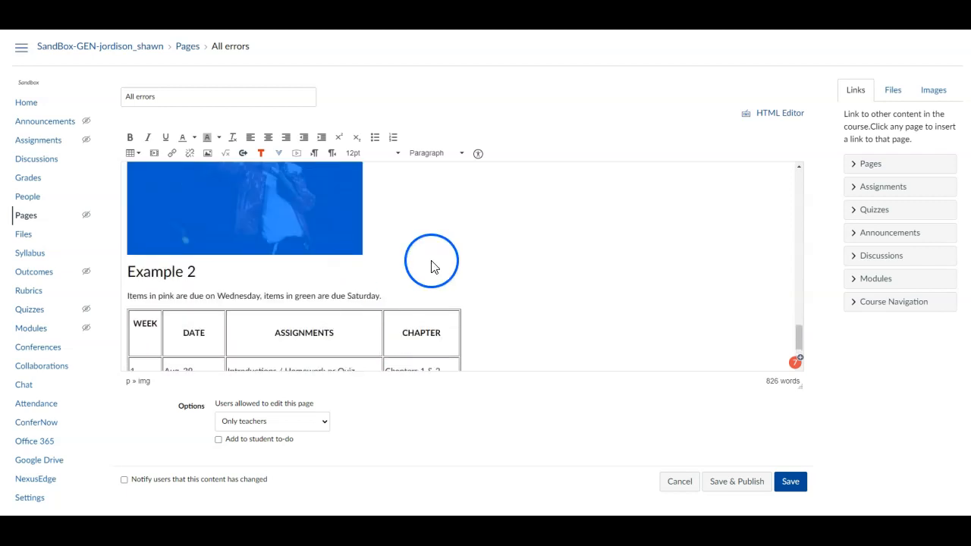
{"action": "left_click_drag", "start_coordinate": [799, 334], "coordinate": [802, 163]}
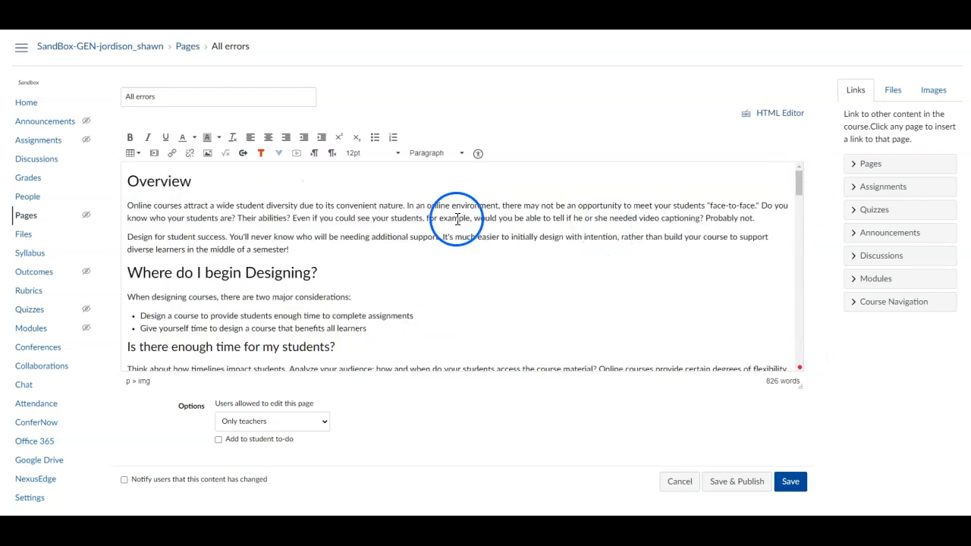
{"action": "left_click", "coordinate": [477, 153]}
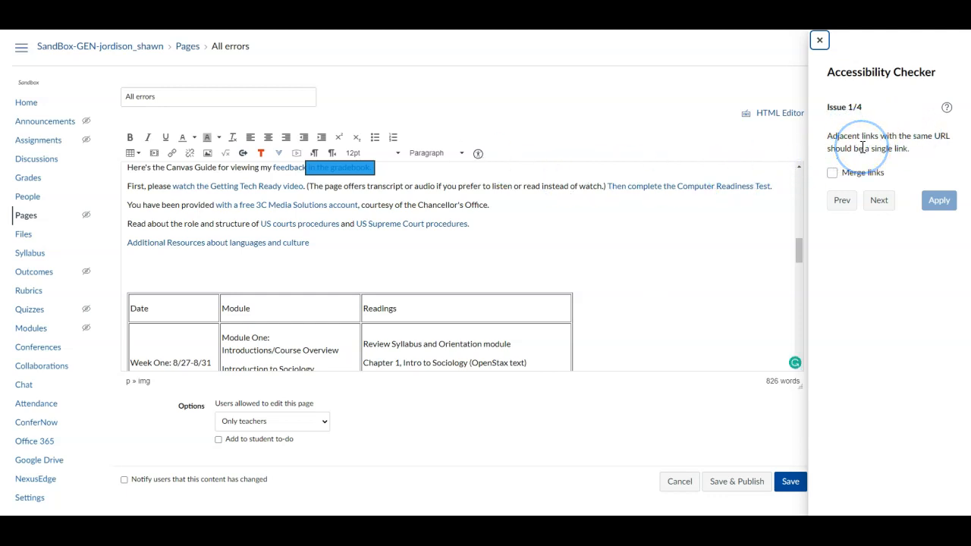
{"action": "left_click", "coordinate": [834, 174]}
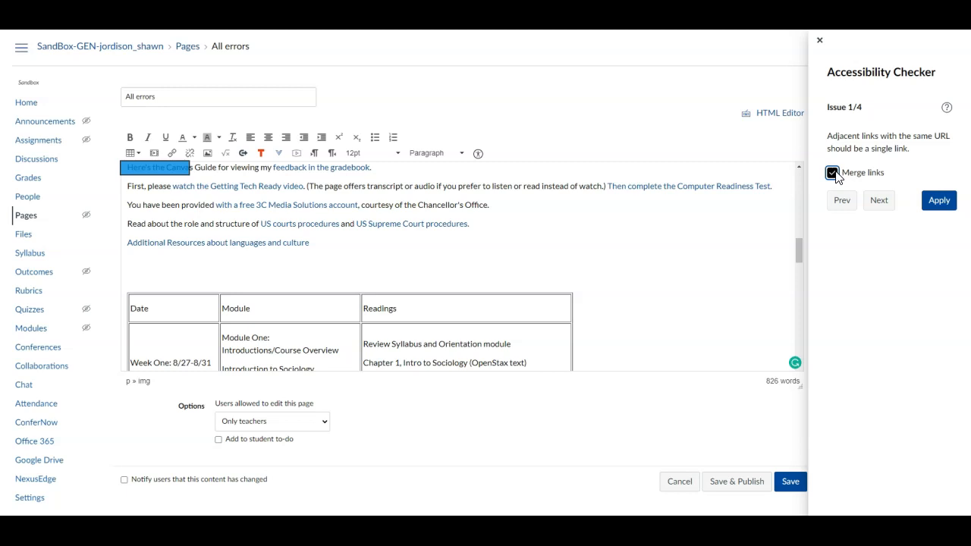
{"action": "scroll", "coordinate": [626, 245], "scroll_direction": "up", "scroll_amount": 1}
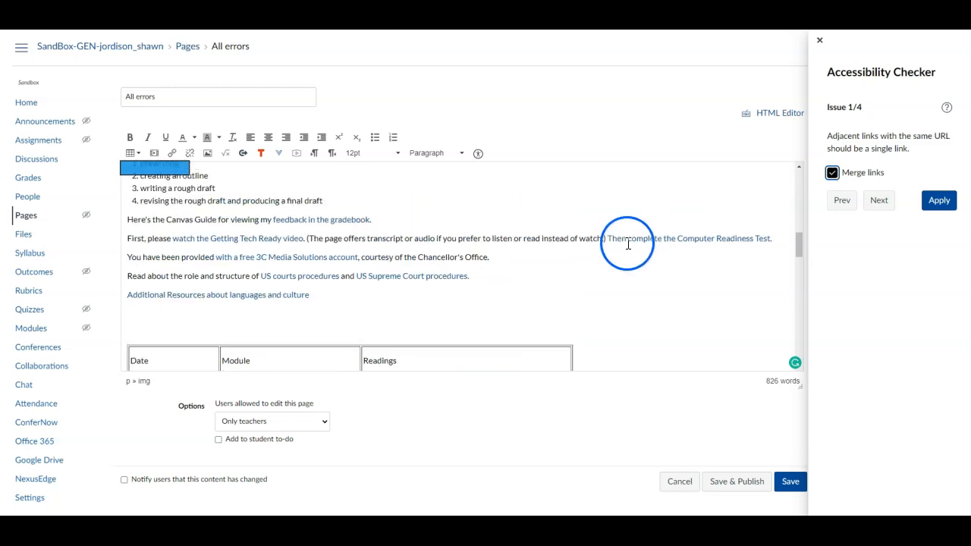
{"action": "left_click", "coordinate": [941, 201]}
Step: Apply the caption "Sample Data" to the Date, Module and Readings schedule table
{"action": "left_click", "coordinate": [910, 203]}
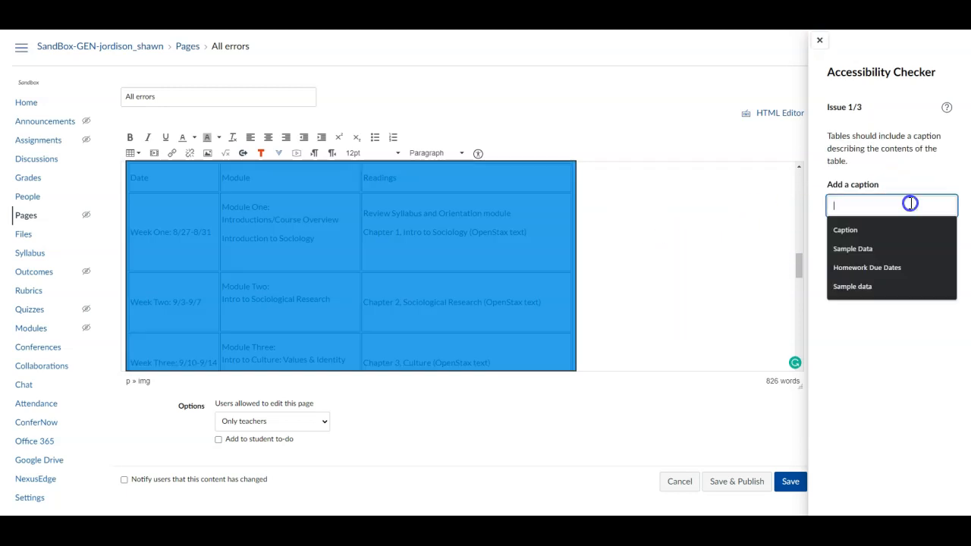
{"action": "type", "text": "Sanoe"}
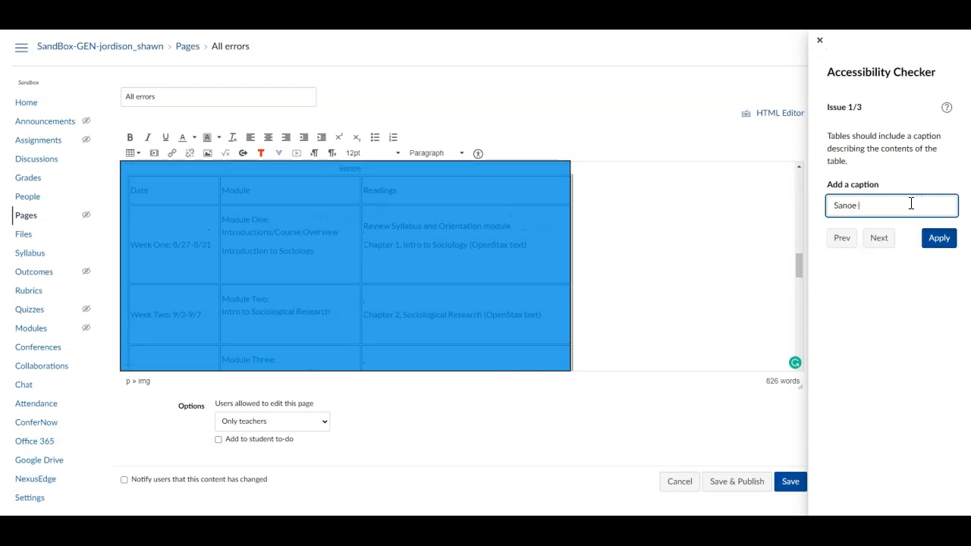
{"action": "key", "text": "BackSpace"}
{"action": "key", "text": "BackSpace"}
{"action": "type", "text": "anok"}
{"action": "key", "text": "BackSpace"}
{"action": "key", "text": "BackSpace"}
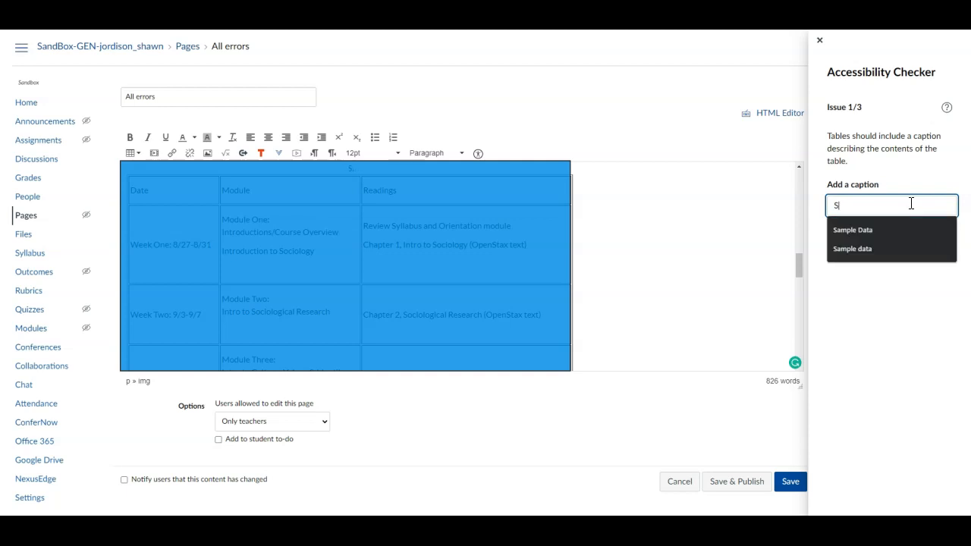
{"action": "type", "text": "mple Data"}
{"action": "key", "text": "Return"}
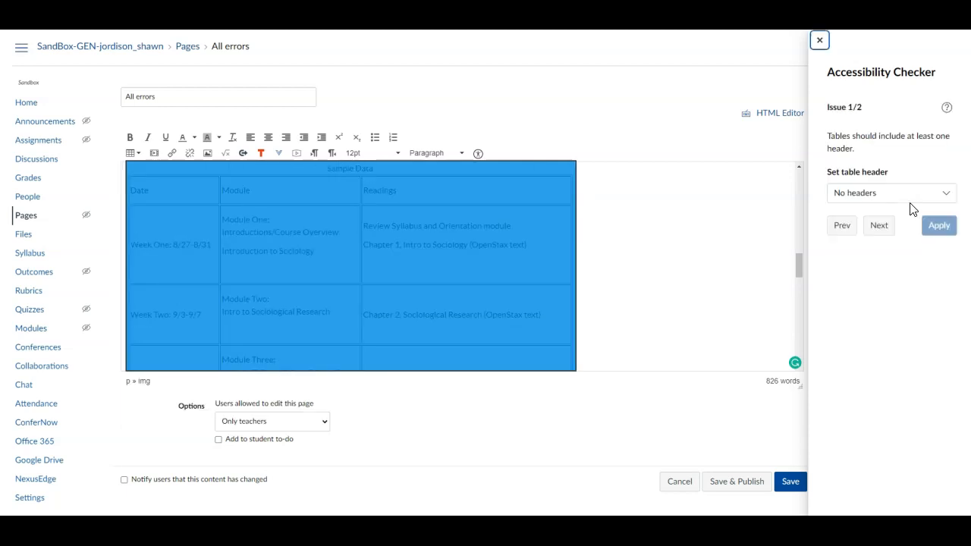
Step: Set the schedule table's header option to "Header row" and apply the fix
{"action": "left_click", "coordinate": [909, 193]}
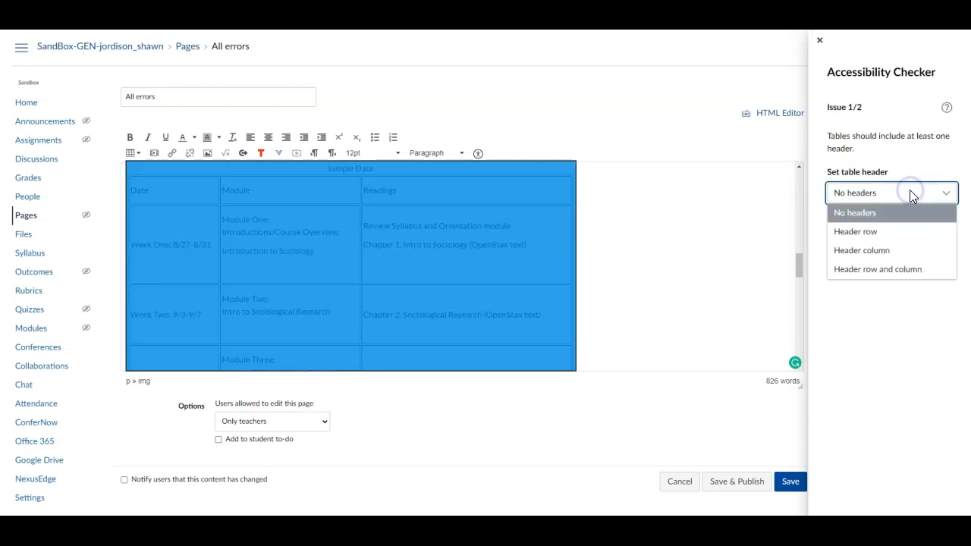
{"action": "left_click", "coordinate": [877, 231]}
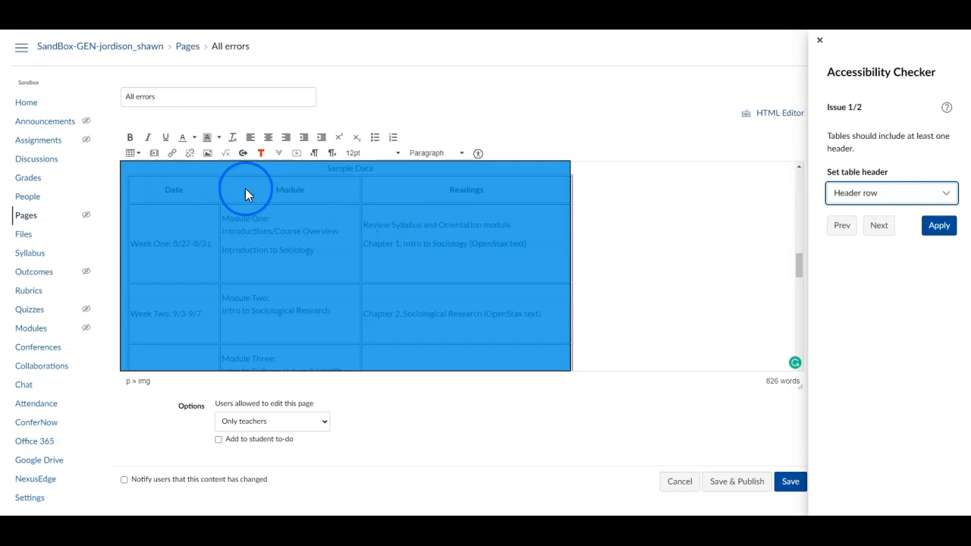
{"action": "left_click", "coordinate": [939, 226]}
Step: Apply the caption "Sample Data" to the table under "Example 2" and close the accessibility checker
{"action": "left_click", "coordinate": [890, 205]}
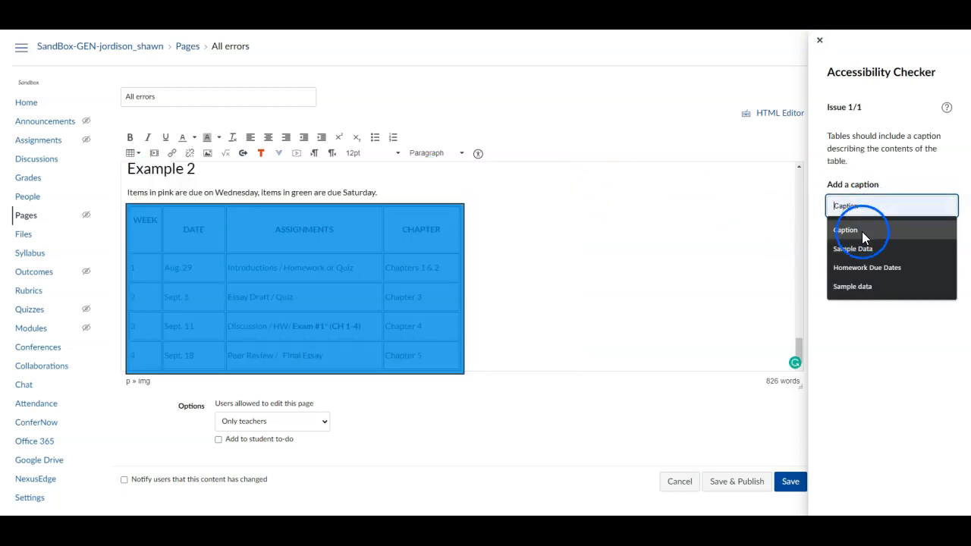
{"action": "left_click", "coordinate": [863, 250]}
{"action": "left_click", "coordinate": [843, 216]}
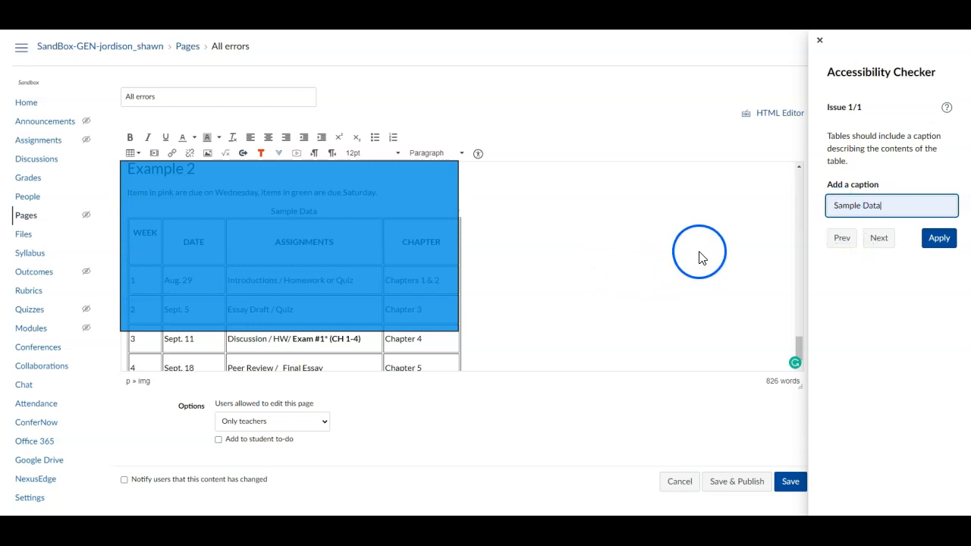
{"action": "left_click", "coordinate": [937, 237]}
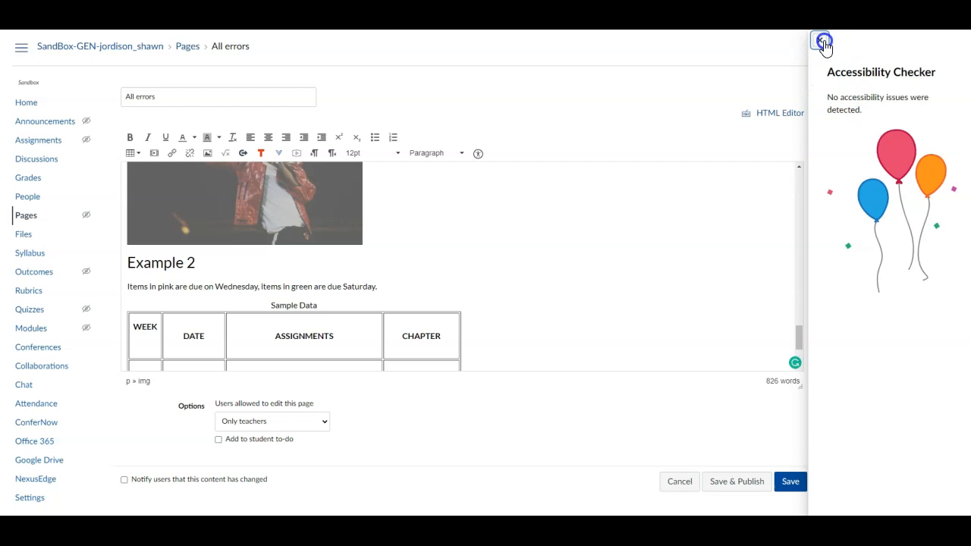
{"action": "left_click", "coordinate": [824, 42]}
Step: Retype the all-caps column headers of the Example 2 table as "Week", "Date", "Assignments" and "Chapter"
{"action": "scroll", "coordinate": [266, 344], "scroll_direction": "down", "scroll_amount": 1}
{"action": "left_click", "coordinate": [147, 273]}
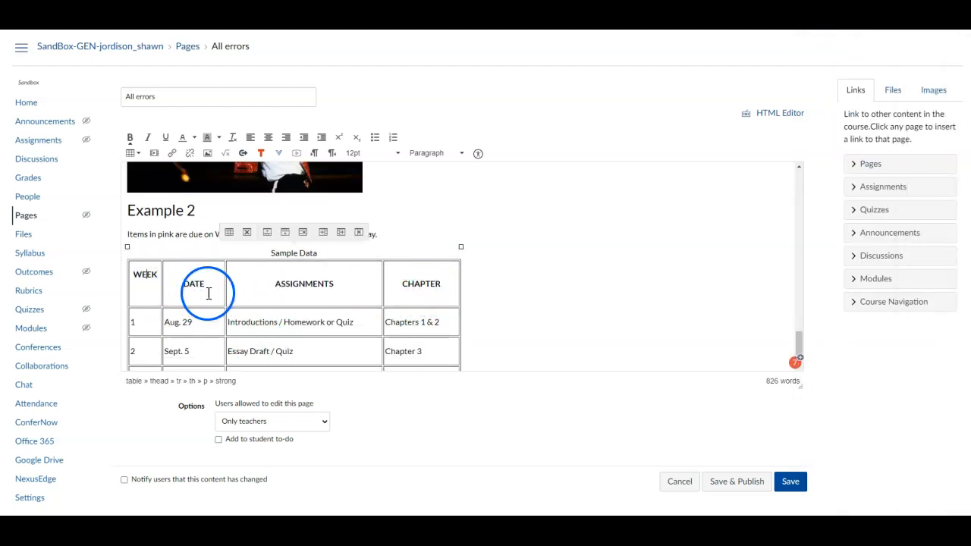
{"action": "left_click", "coordinate": [157, 273]}
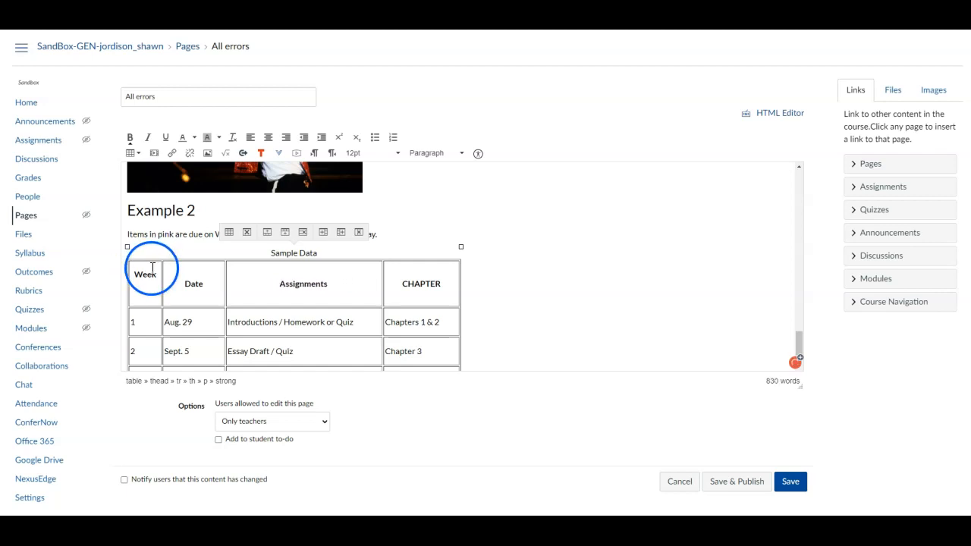
{"action": "left_click_drag", "start_coordinate": [442, 283], "coordinate": [398, 286]}
{"action": "type", "text": "Chapter"}
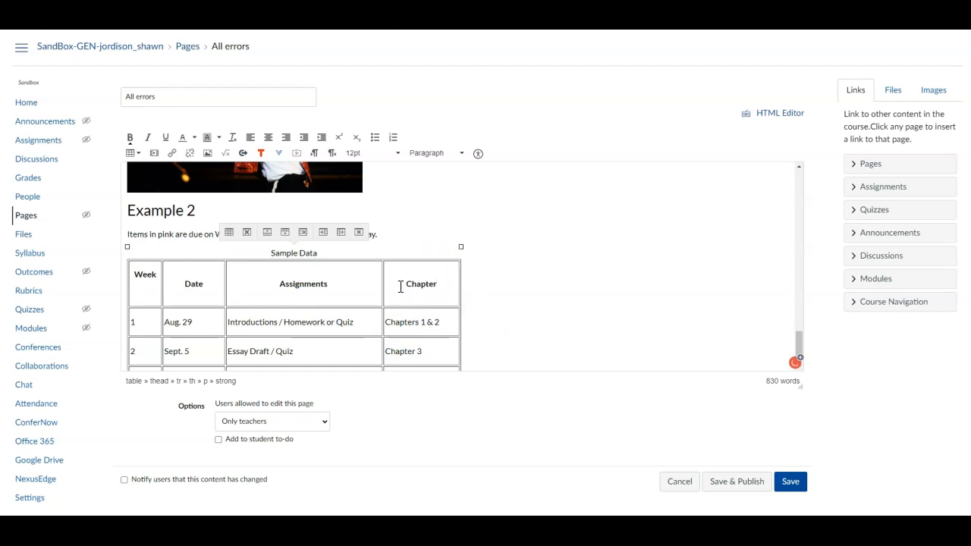
Step: Run the accessibility check again and save the page without publishing it
{"action": "scroll", "coordinate": [356, 294], "scroll_direction": "down", "scroll_amount": 1}
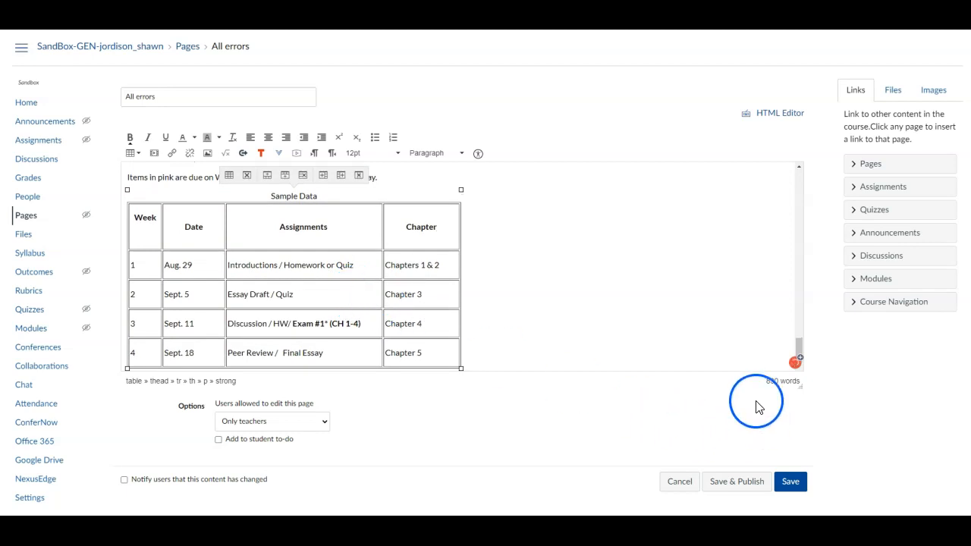
{"action": "left_click", "coordinate": [478, 153]}
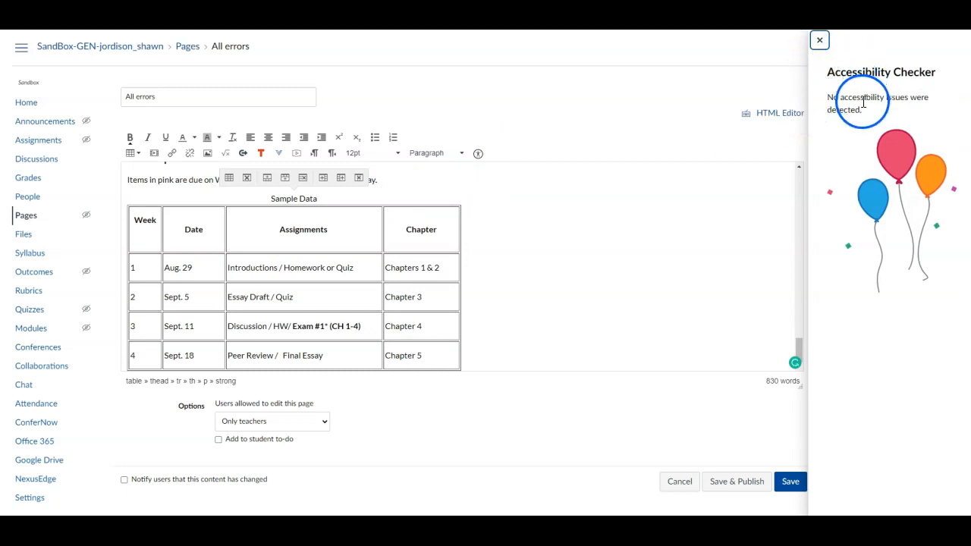
{"action": "left_click", "coordinate": [786, 480]}
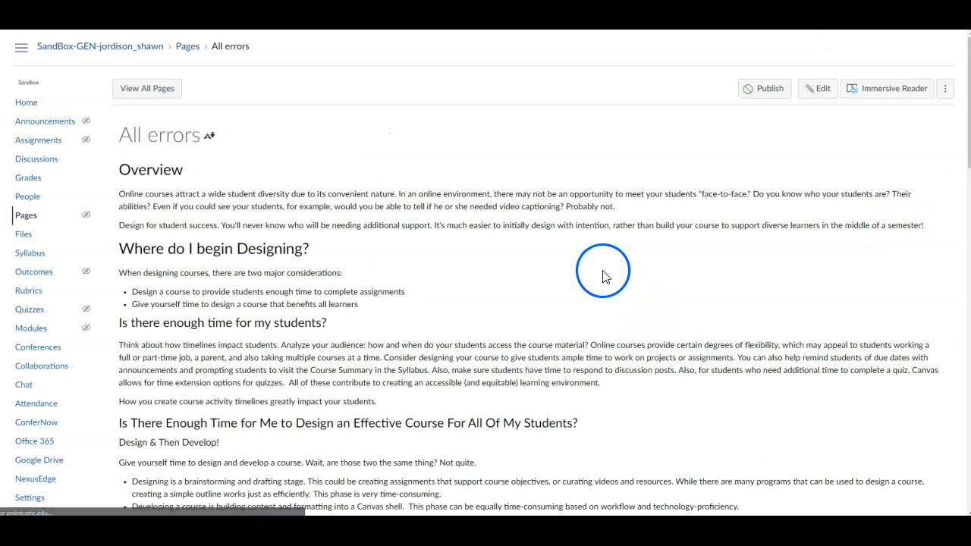
Step: Review the saved page from top to bottom, checking its headings, lists, links, tables and image
{"action": "scroll", "coordinate": [531, 266], "scroll_direction": "down", "scroll_amount": 1}
{"action": "scroll", "coordinate": [304, 182], "scroll_direction": "down", "scroll_amount": 2}
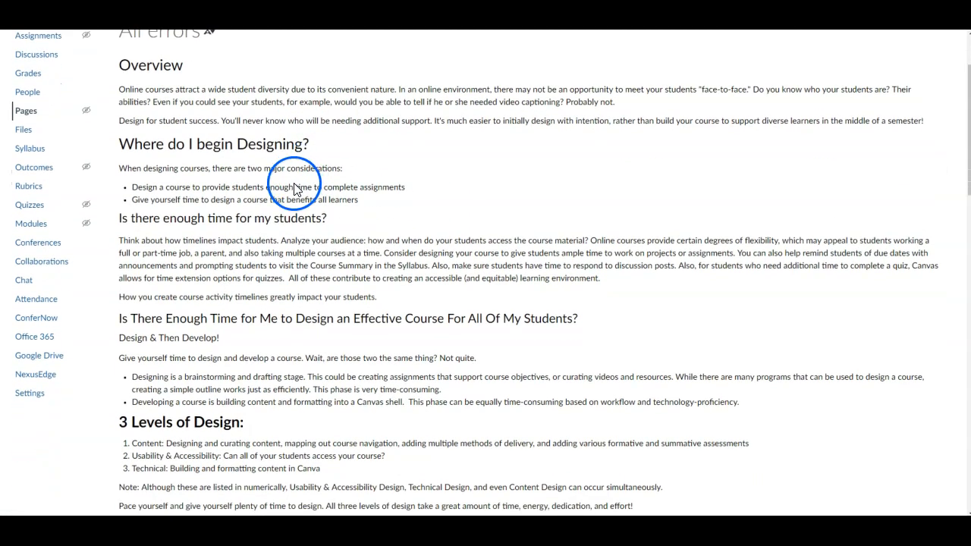
{"action": "scroll", "coordinate": [304, 170], "scroll_direction": "down", "scroll_amount": 3}
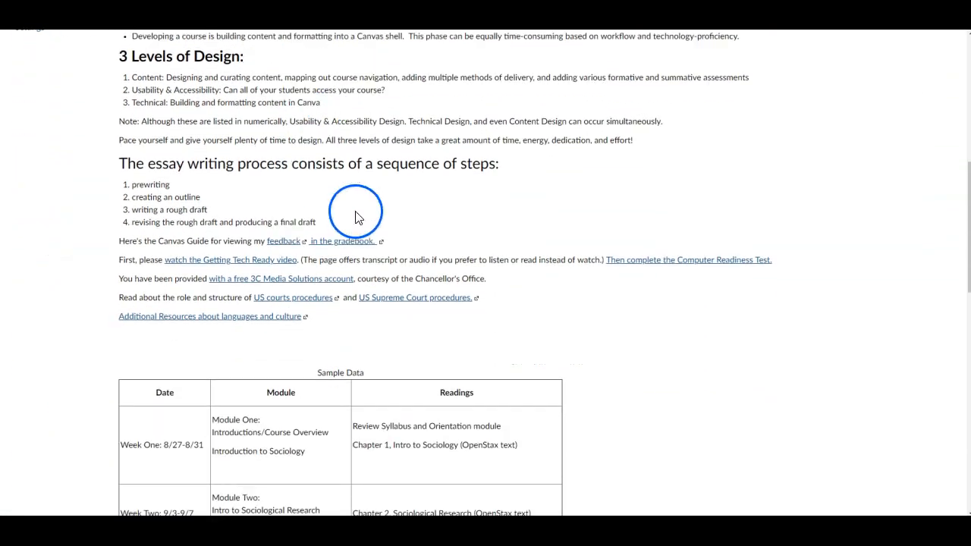
{"action": "scroll", "coordinate": [246, 254], "scroll_direction": "down", "scroll_amount": 6}
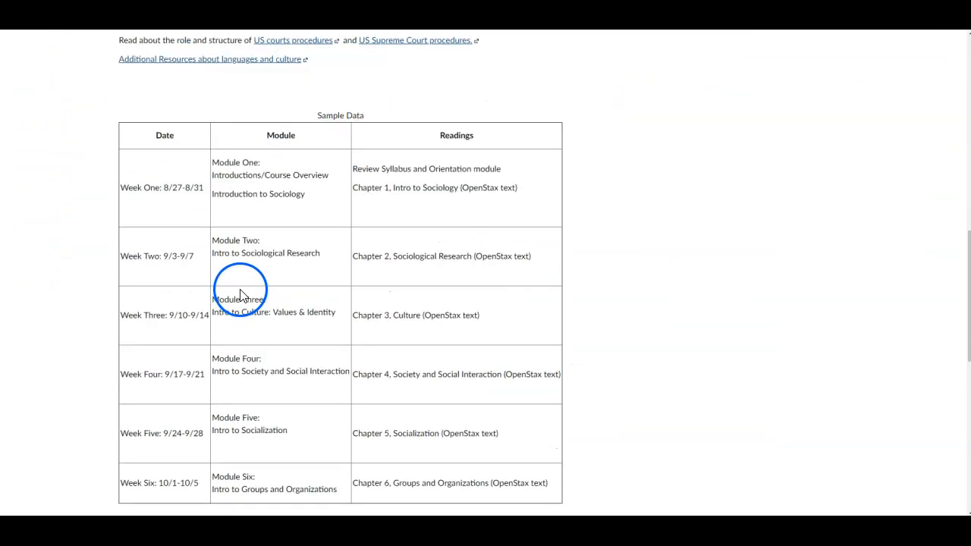
{"action": "scroll", "coordinate": [257, 278], "scroll_direction": "down", "scroll_amount": 2}
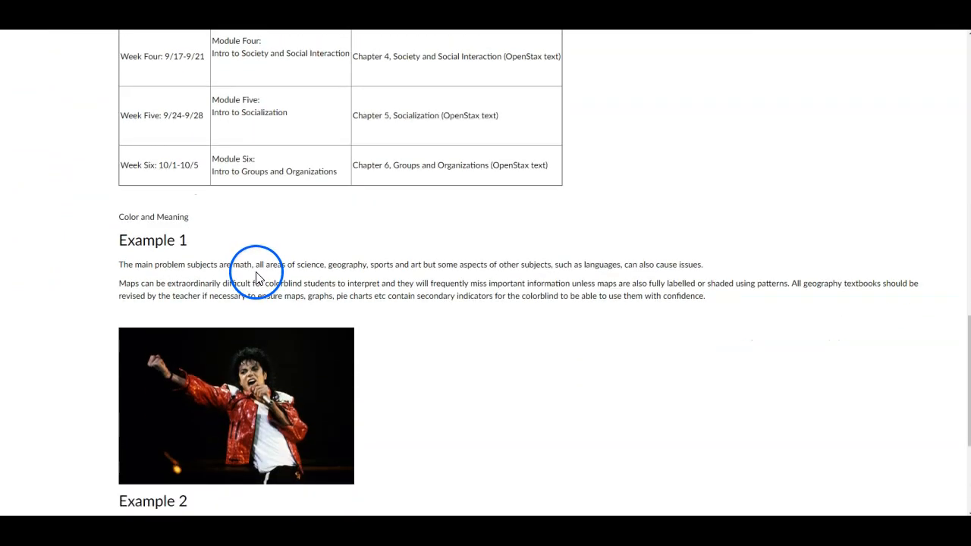
{"action": "scroll", "coordinate": [252, 278], "scroll_direction": "down", "scroll_amount": 2}
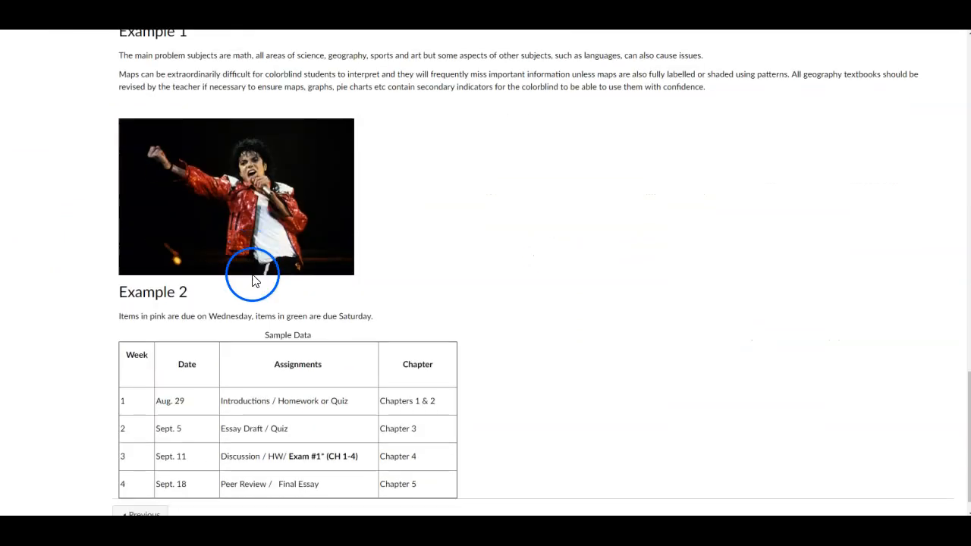
{"action": "scroll", "coordinate": [420, 276], "scroll_direction": "up", "scroll_amount": 11}
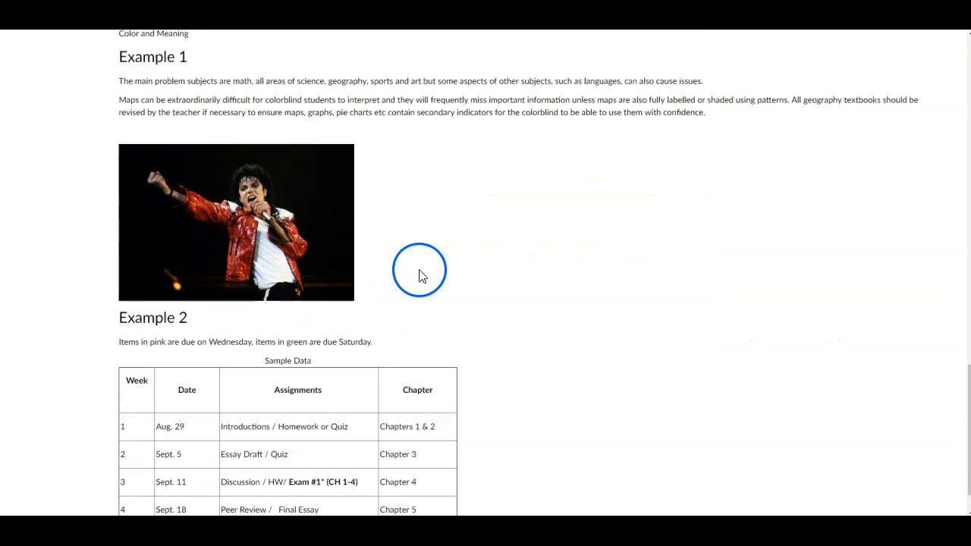
{"action": "scroll", "coordinate": [420, 286], "scroll_direction": "up", "scroll_amount": 4}
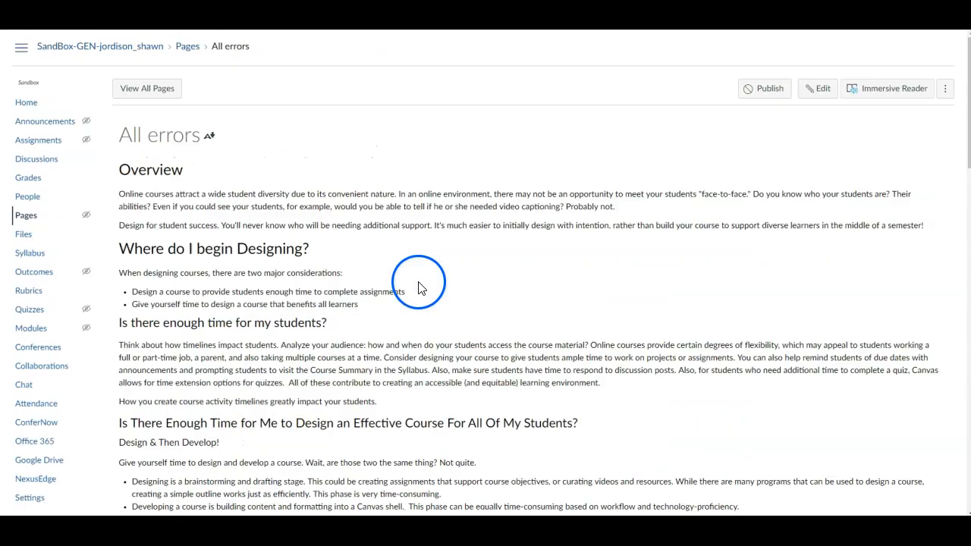